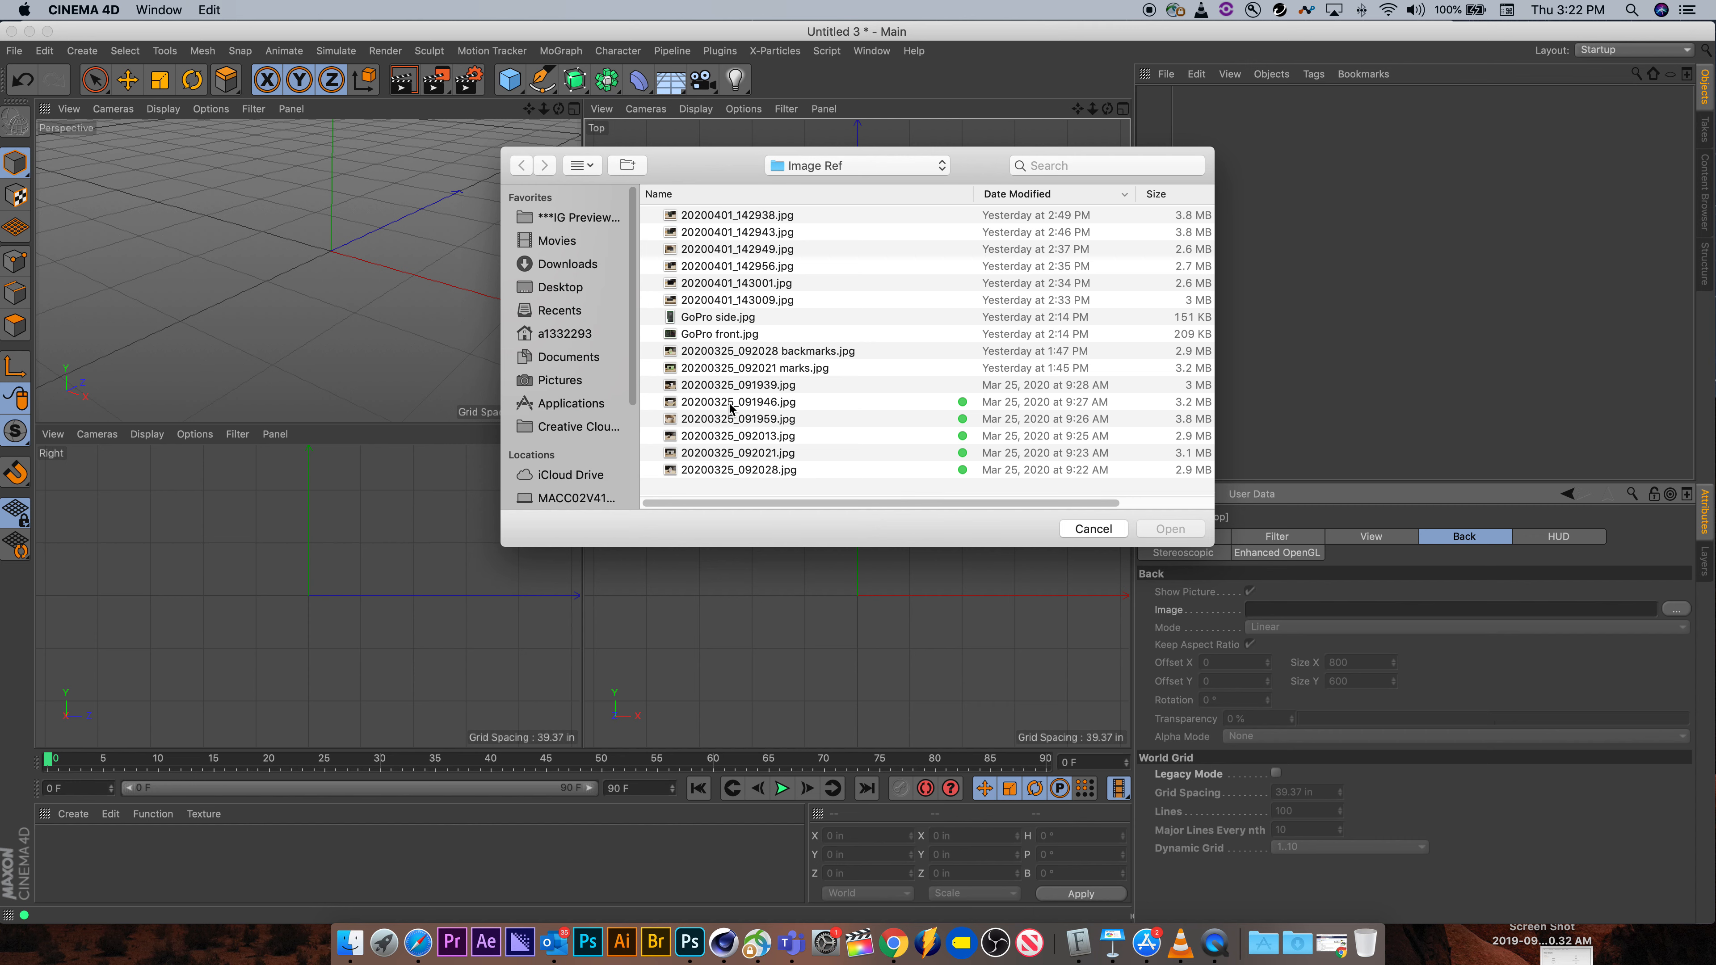
- Preview the dated reference photos and load 20200401_142949.jpg as the Top viewport's background image
{"action": "left_click", "coordinate": [671, 217]}
{"action": "key", "text": "space"}
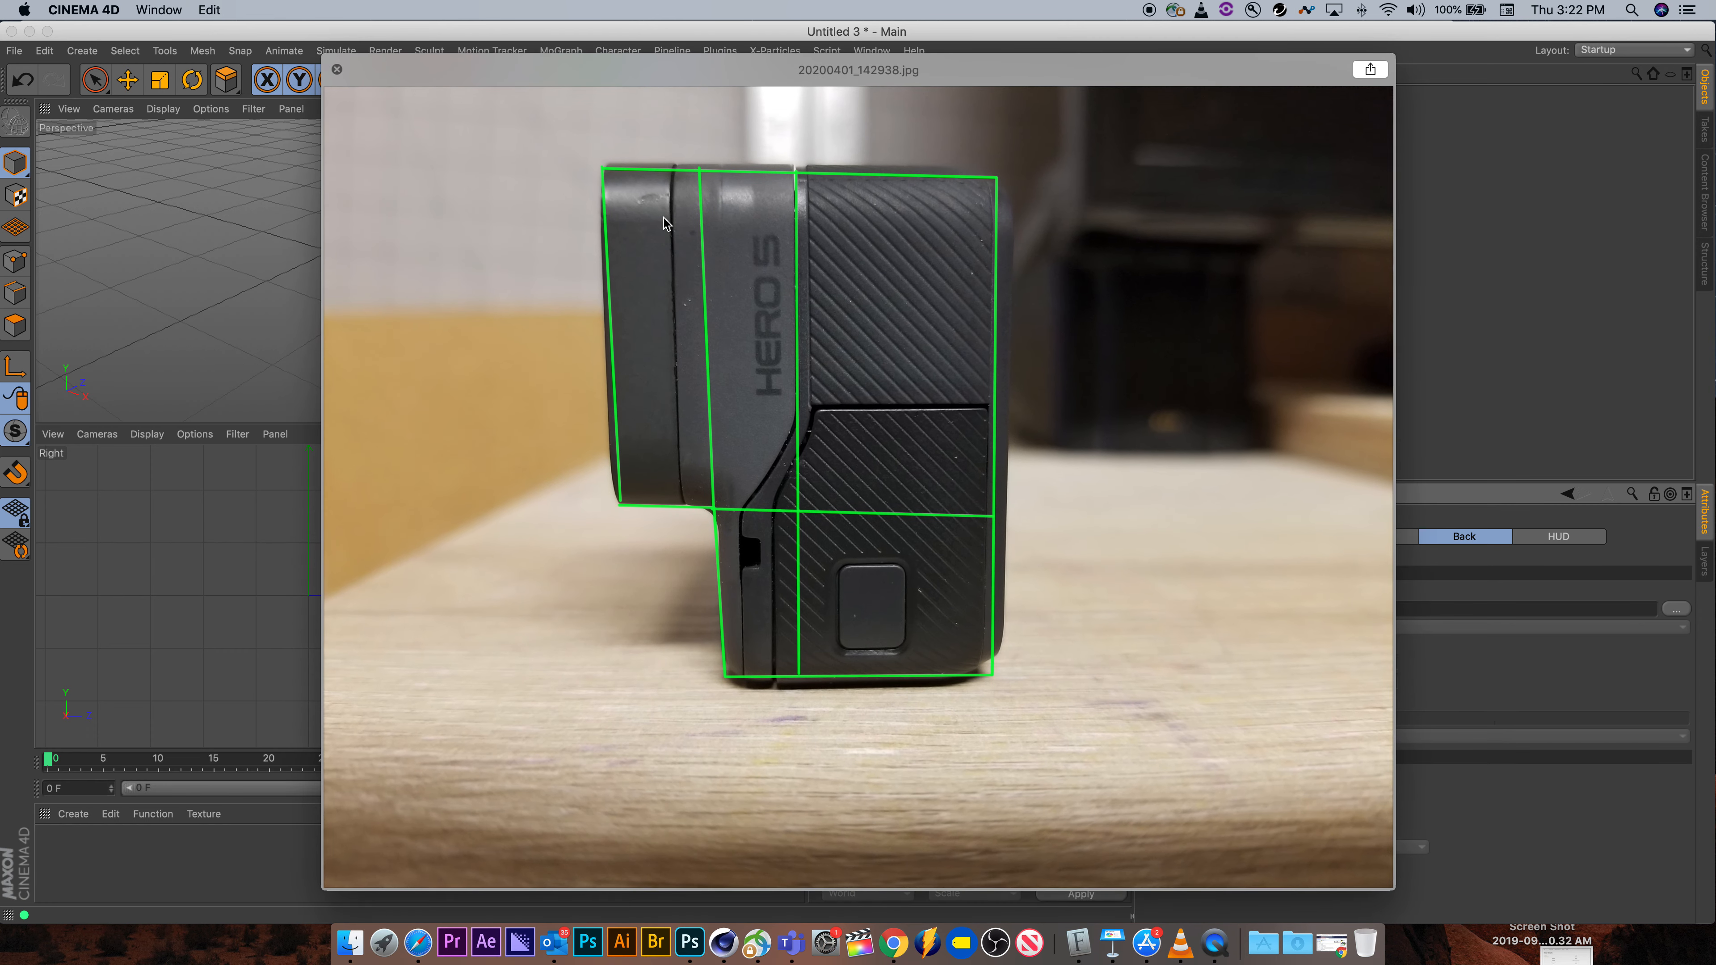
{"action": "key", "text": "Down"}
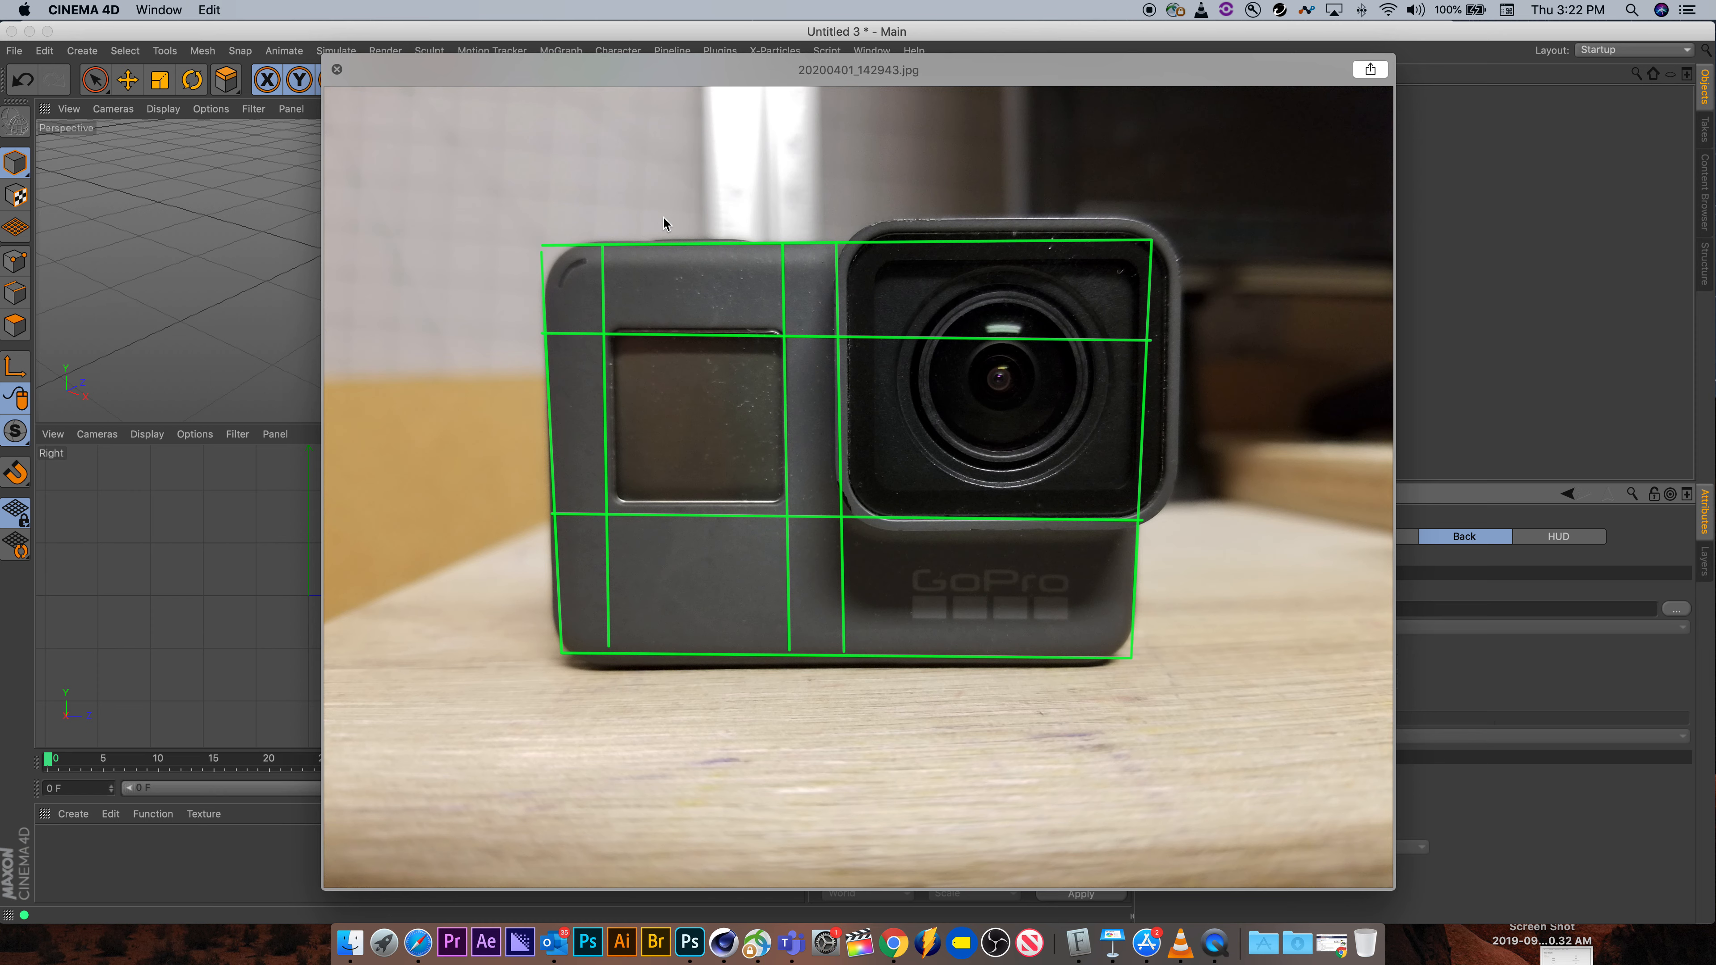
{"action": "key", "text": "Down"}
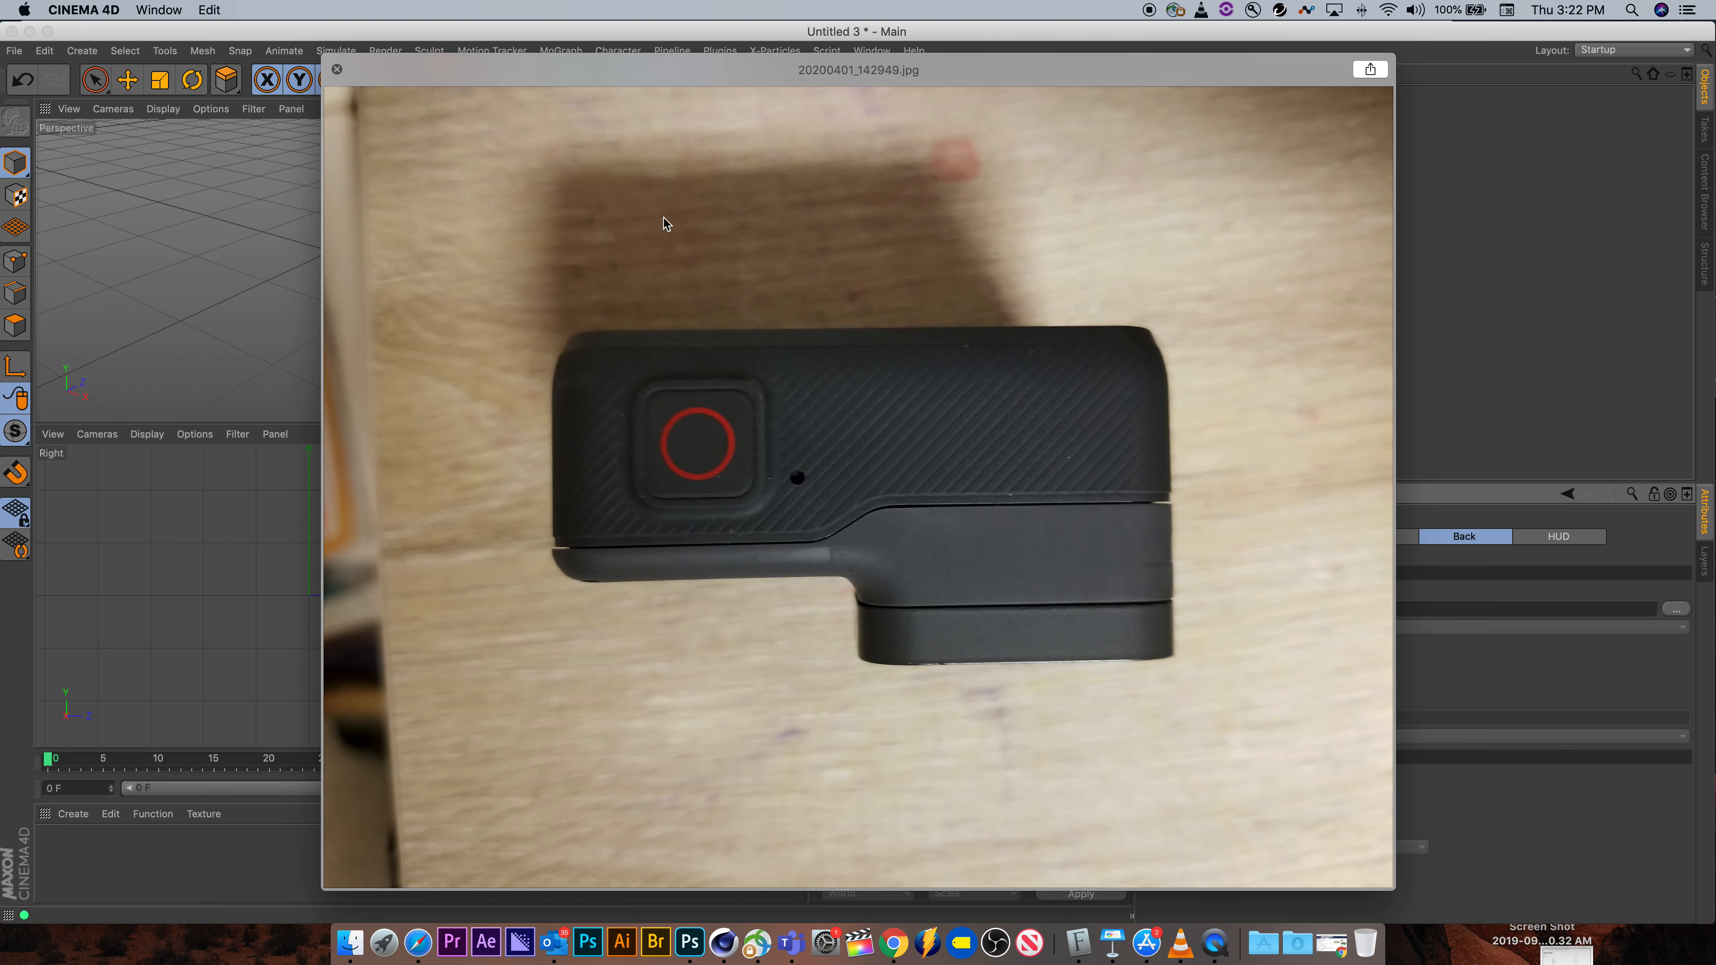
{"action": "key", "text": "space"}
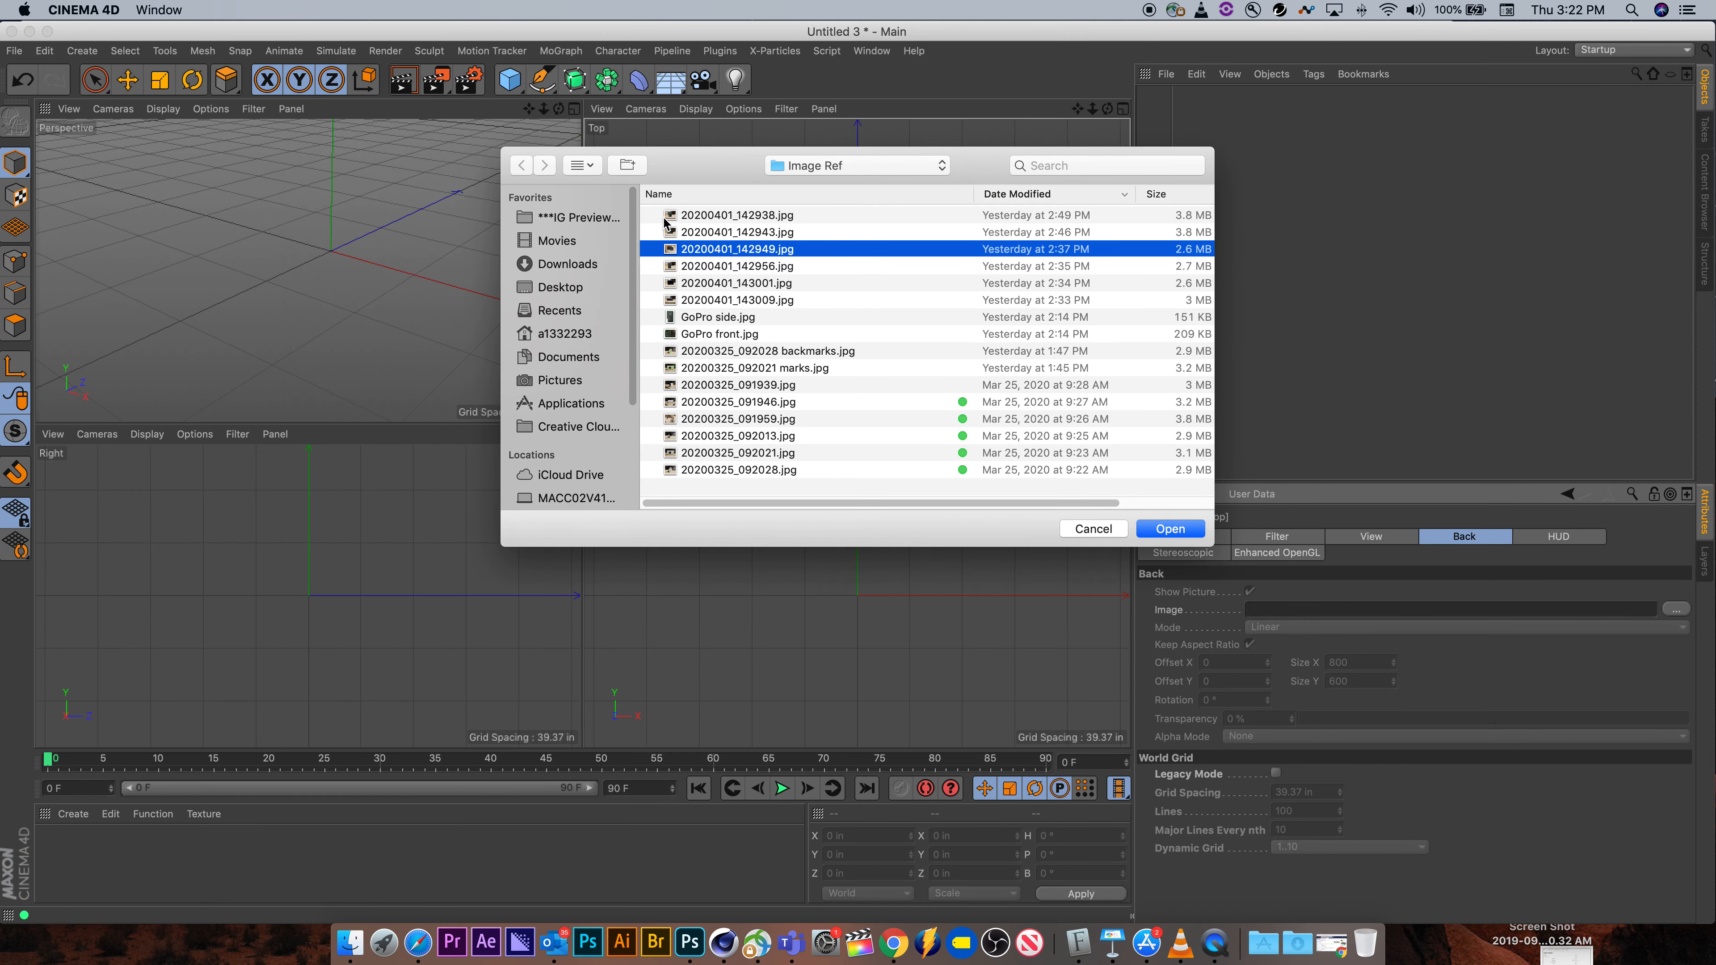
{"action": "key", "text": "Return"}
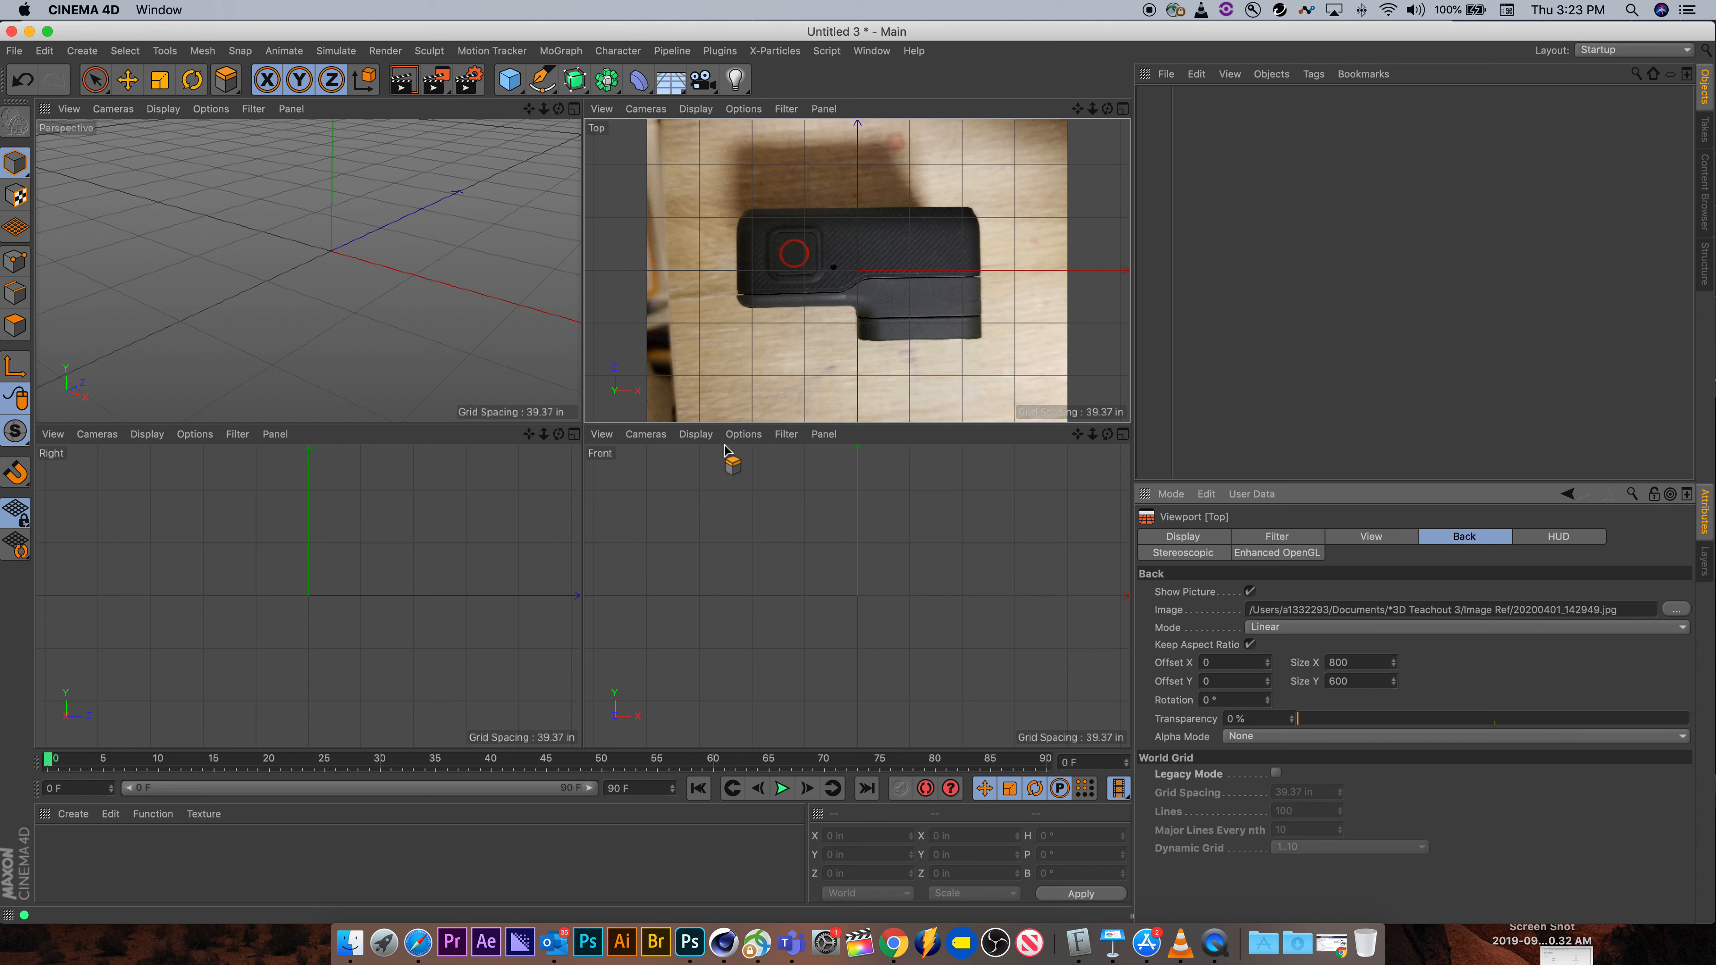
- Load 20200401_142943.jpg from the Image Ref folder as the Front viewport's background image
{"action": "left_click", "coordinate": [741, 436]}
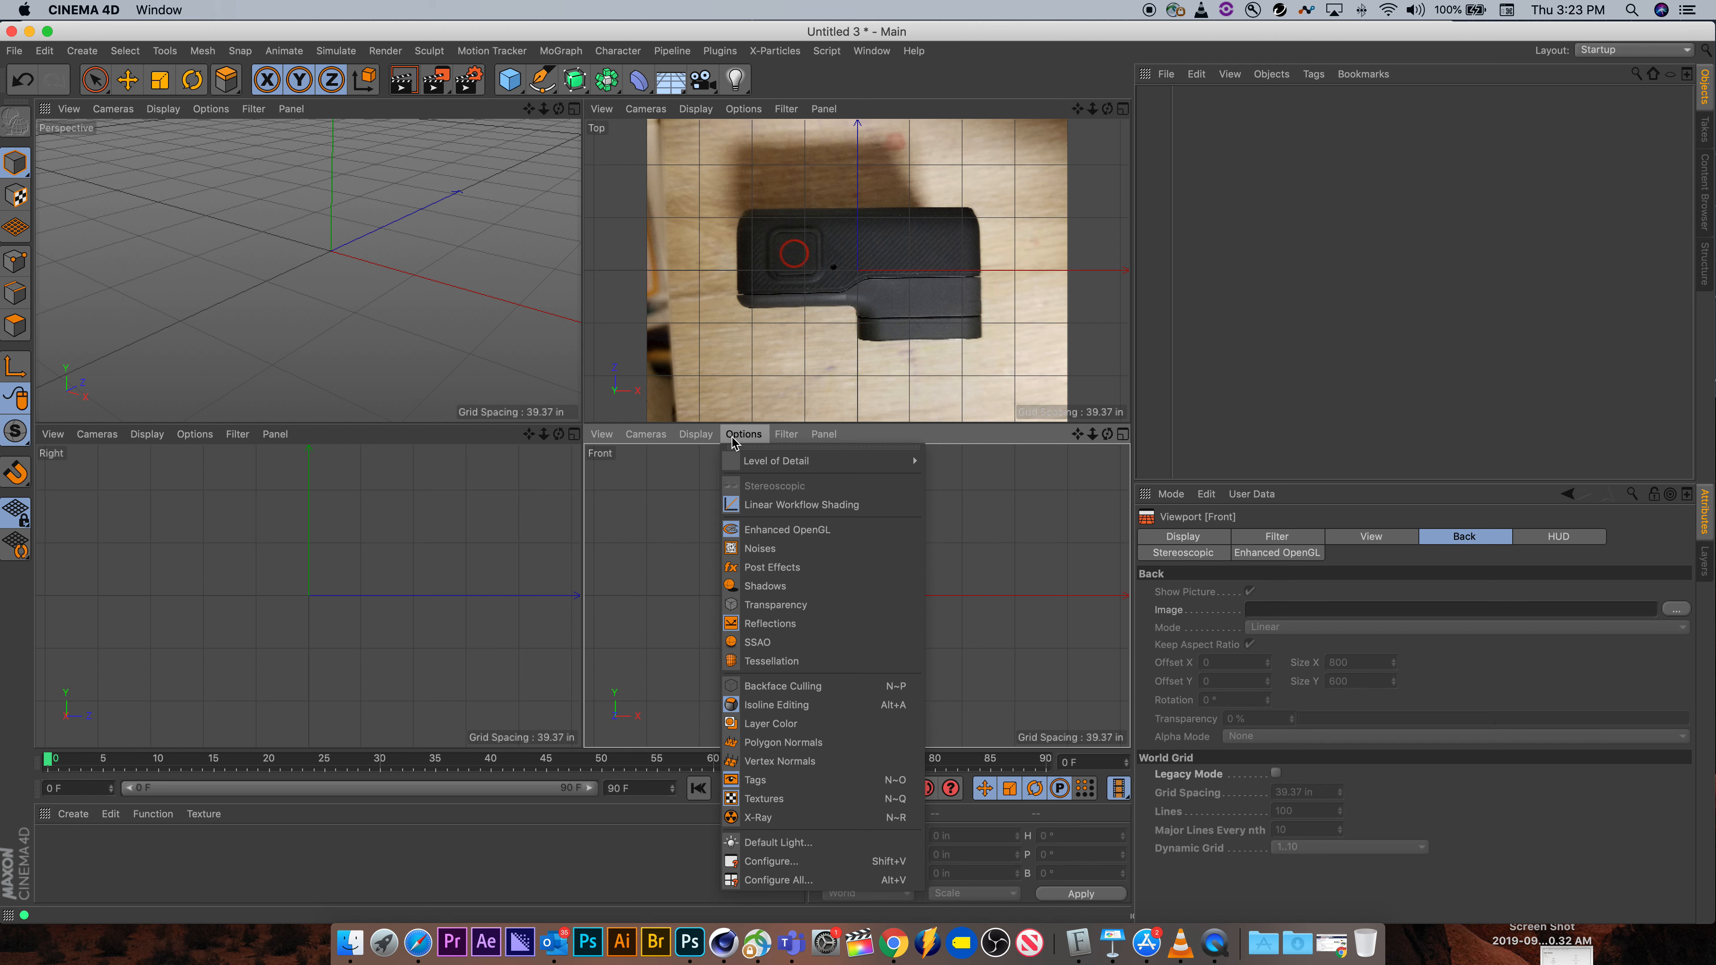
{"action": "left_click", "coordinate": [622, 477]}
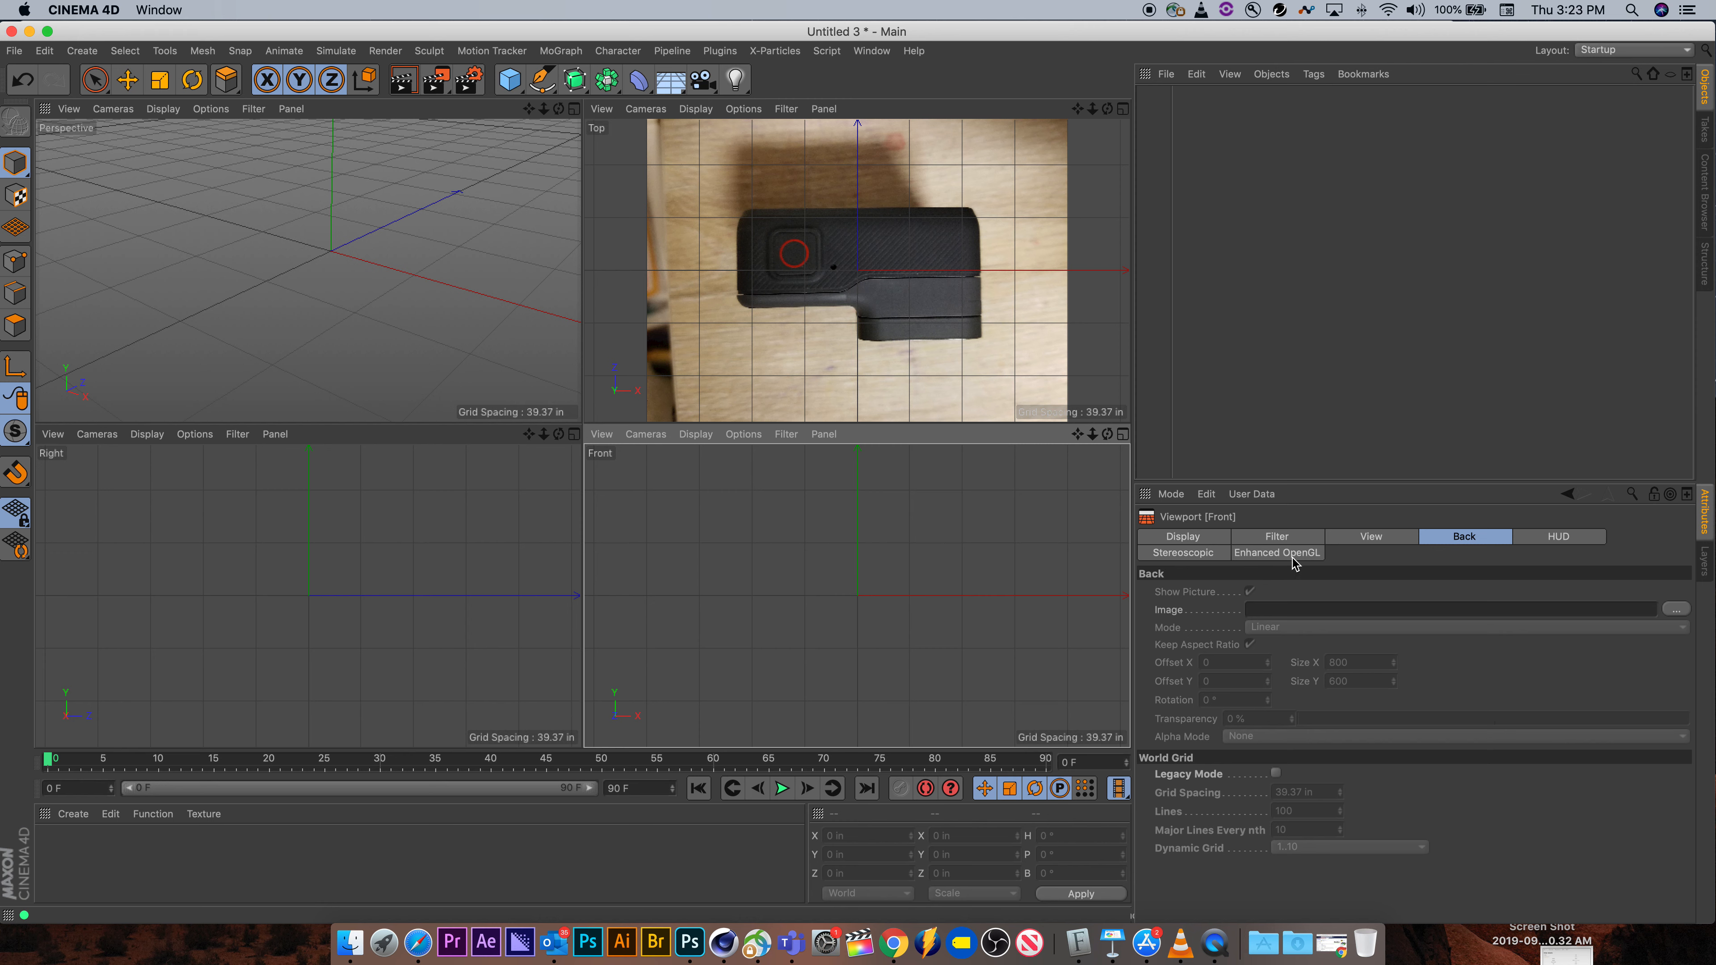
{"action": "left_click_drag", "start_coordinate": [1126, 561], "coordinate": [773, 455]}
{"action": "left_click", "coordinate": [743, 435]}
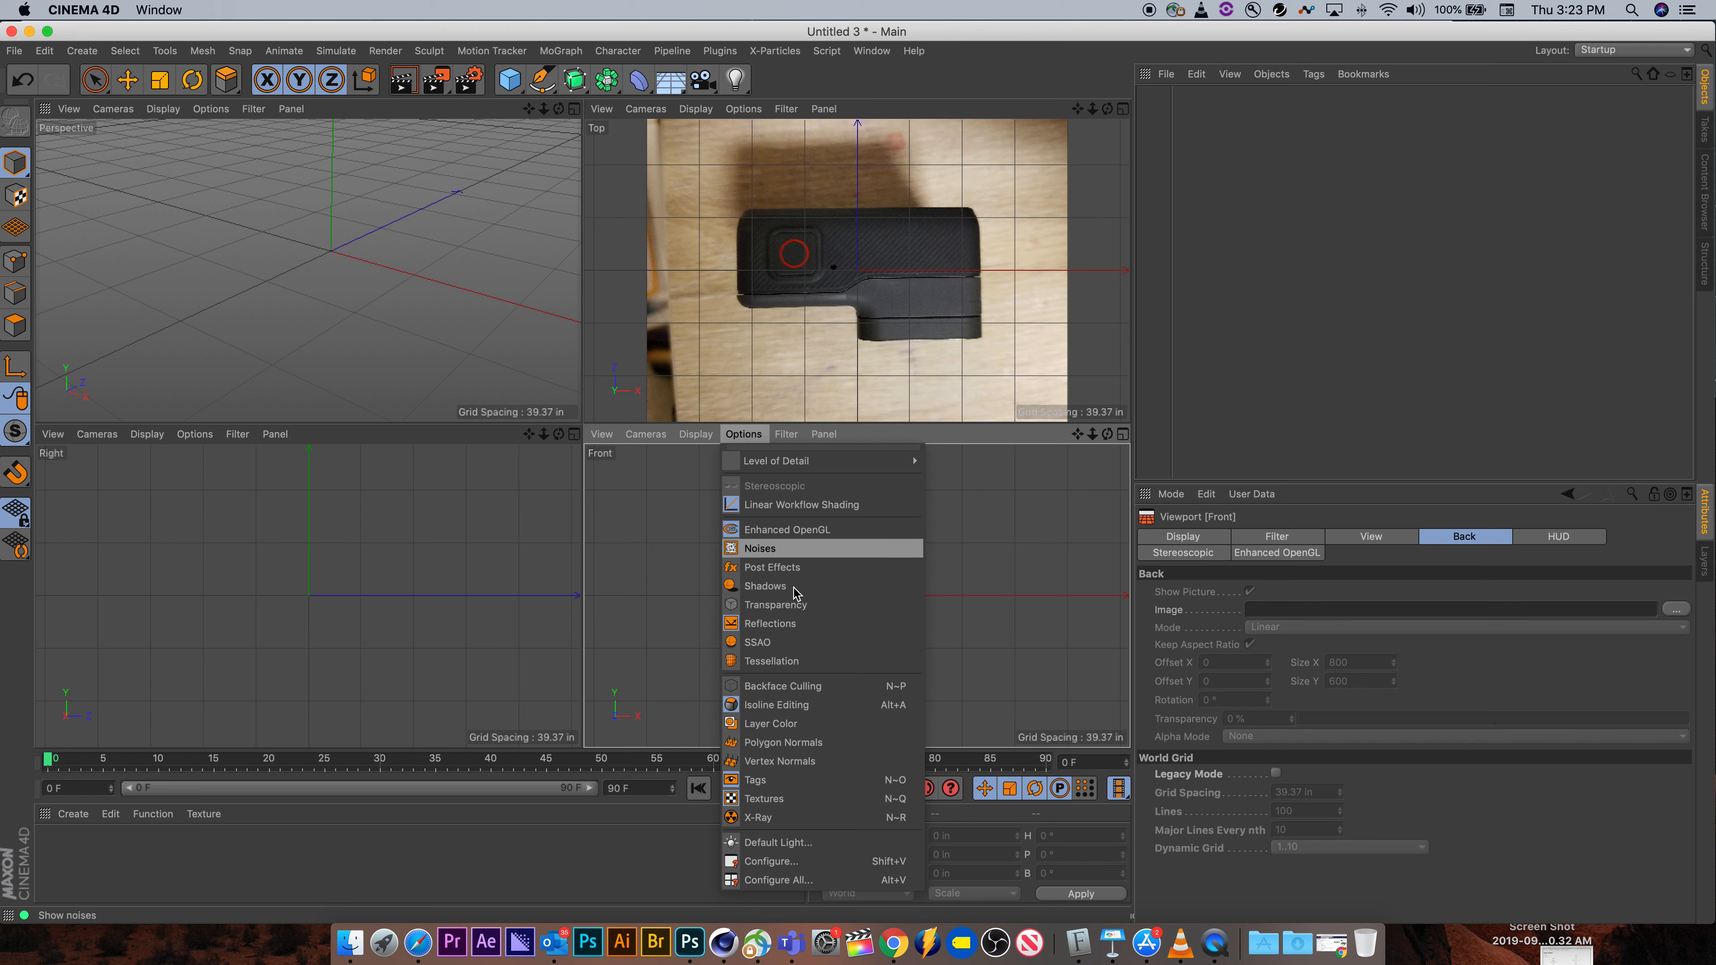
{"action": "left_click", "coordinate": [769, 861]}
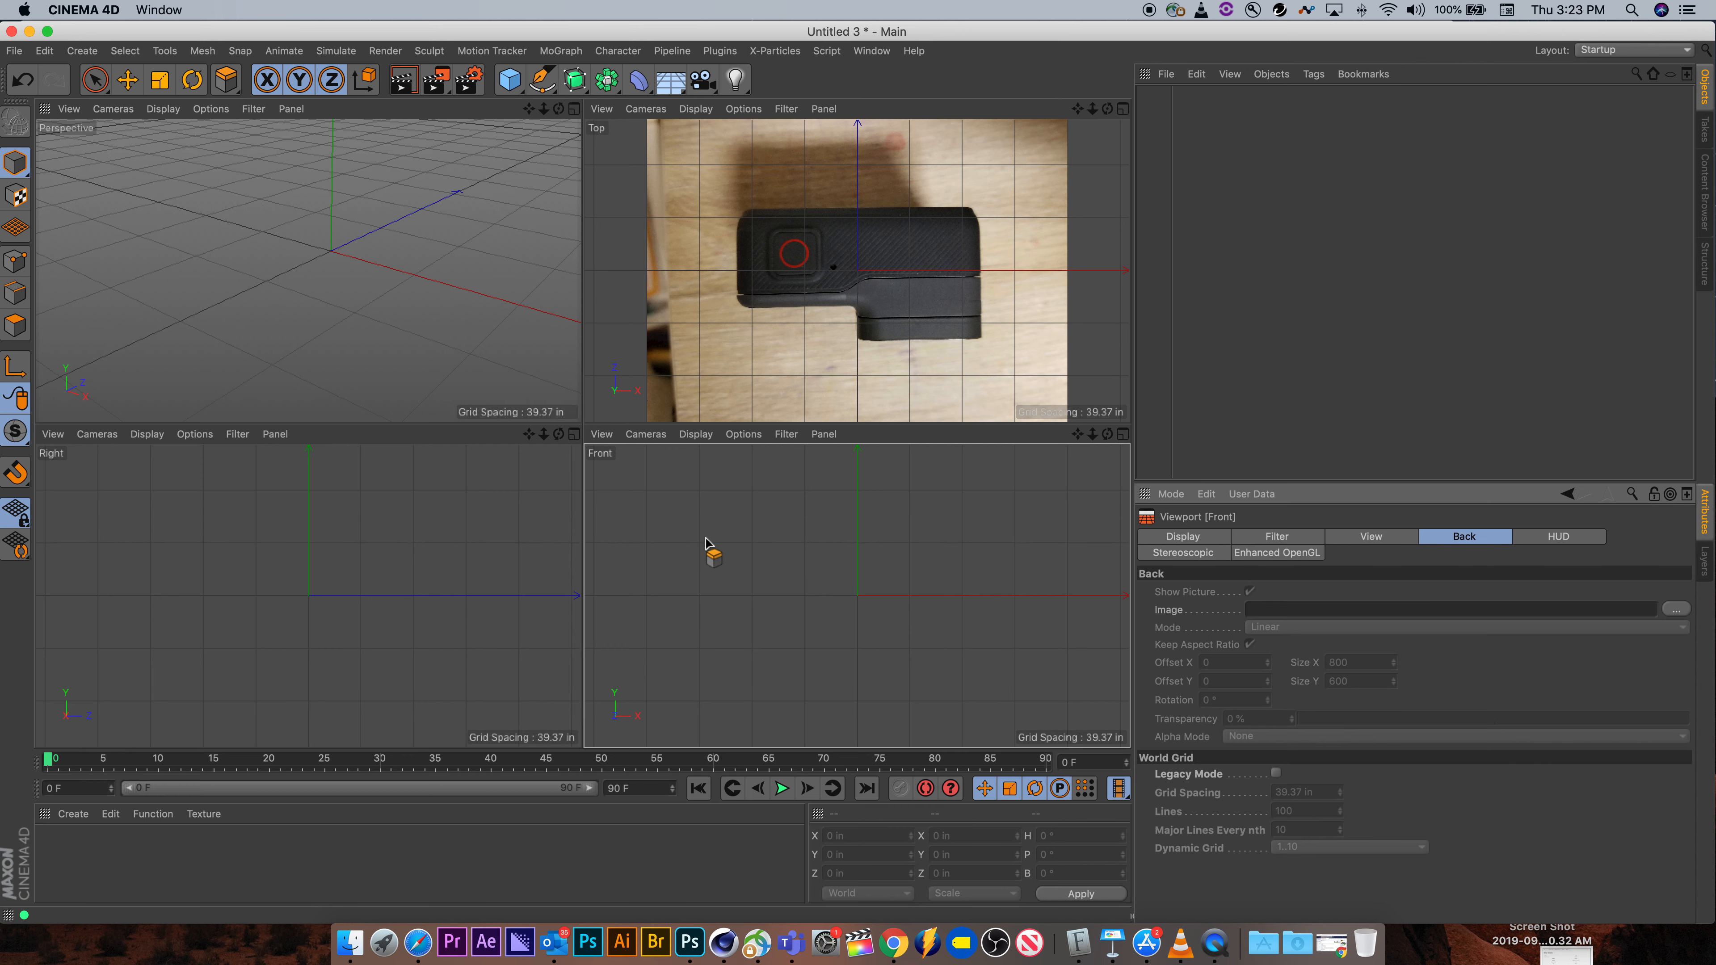
{"action": "left_click", "coordinate": [712, 551]}
{"action": "left_click", "coordinate": [1676, 609]}
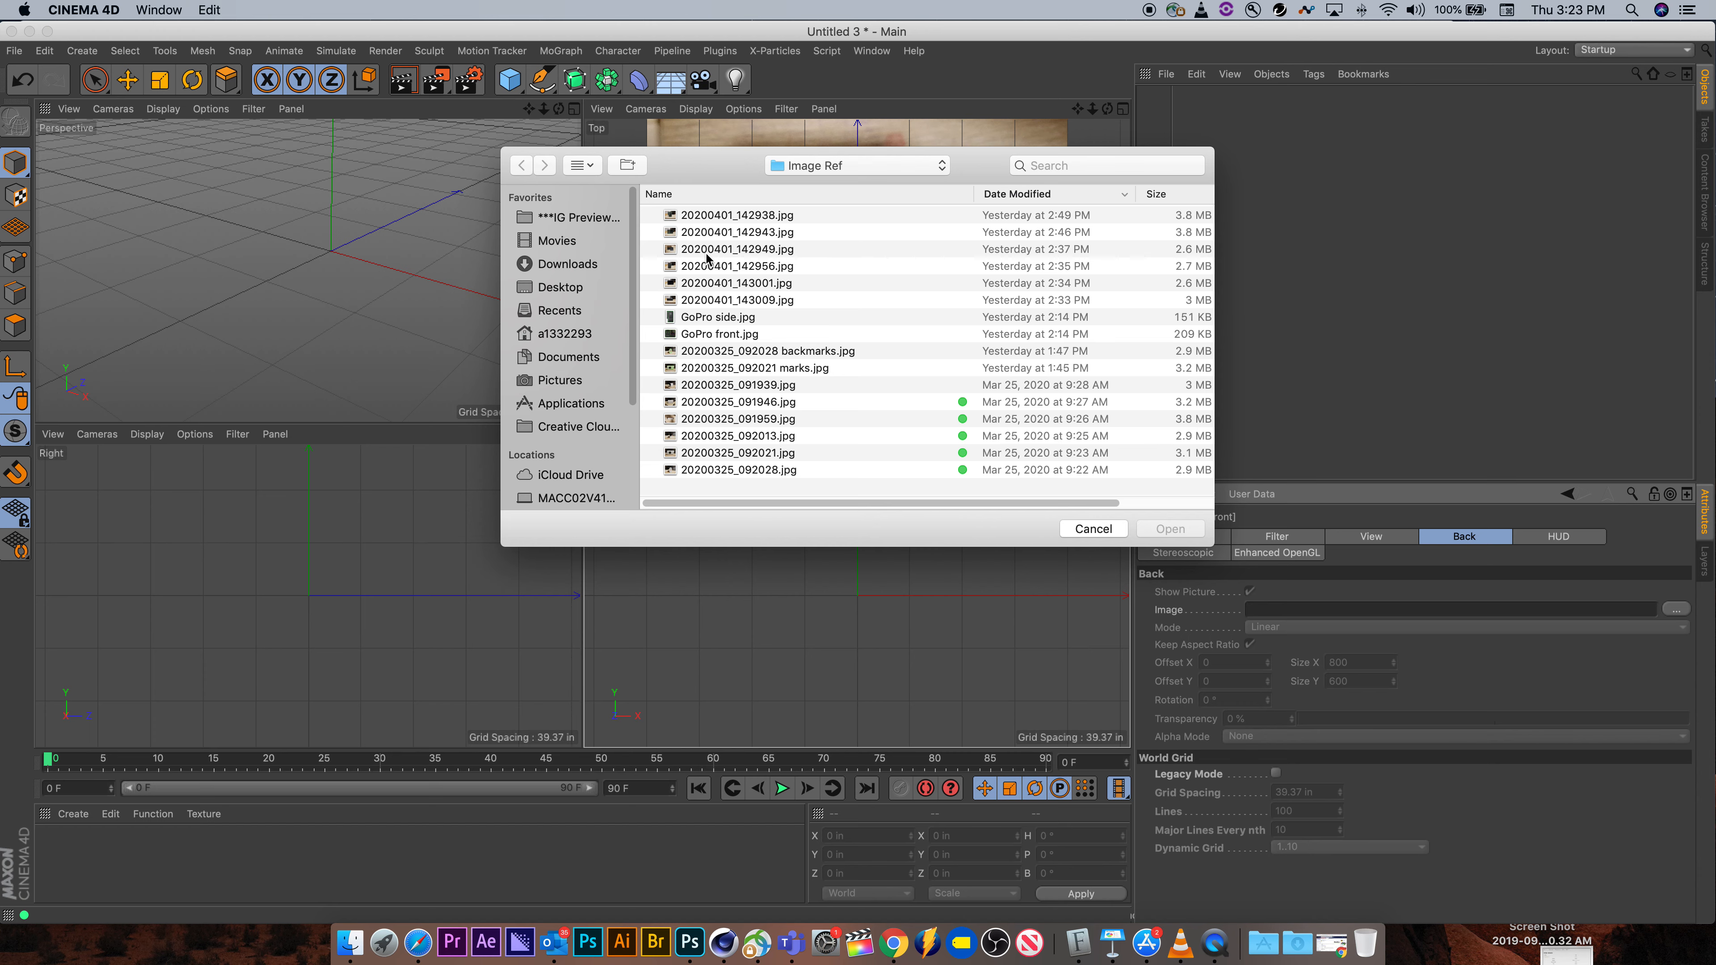
{"action": "left_click", "coordinate": [692, 237]}
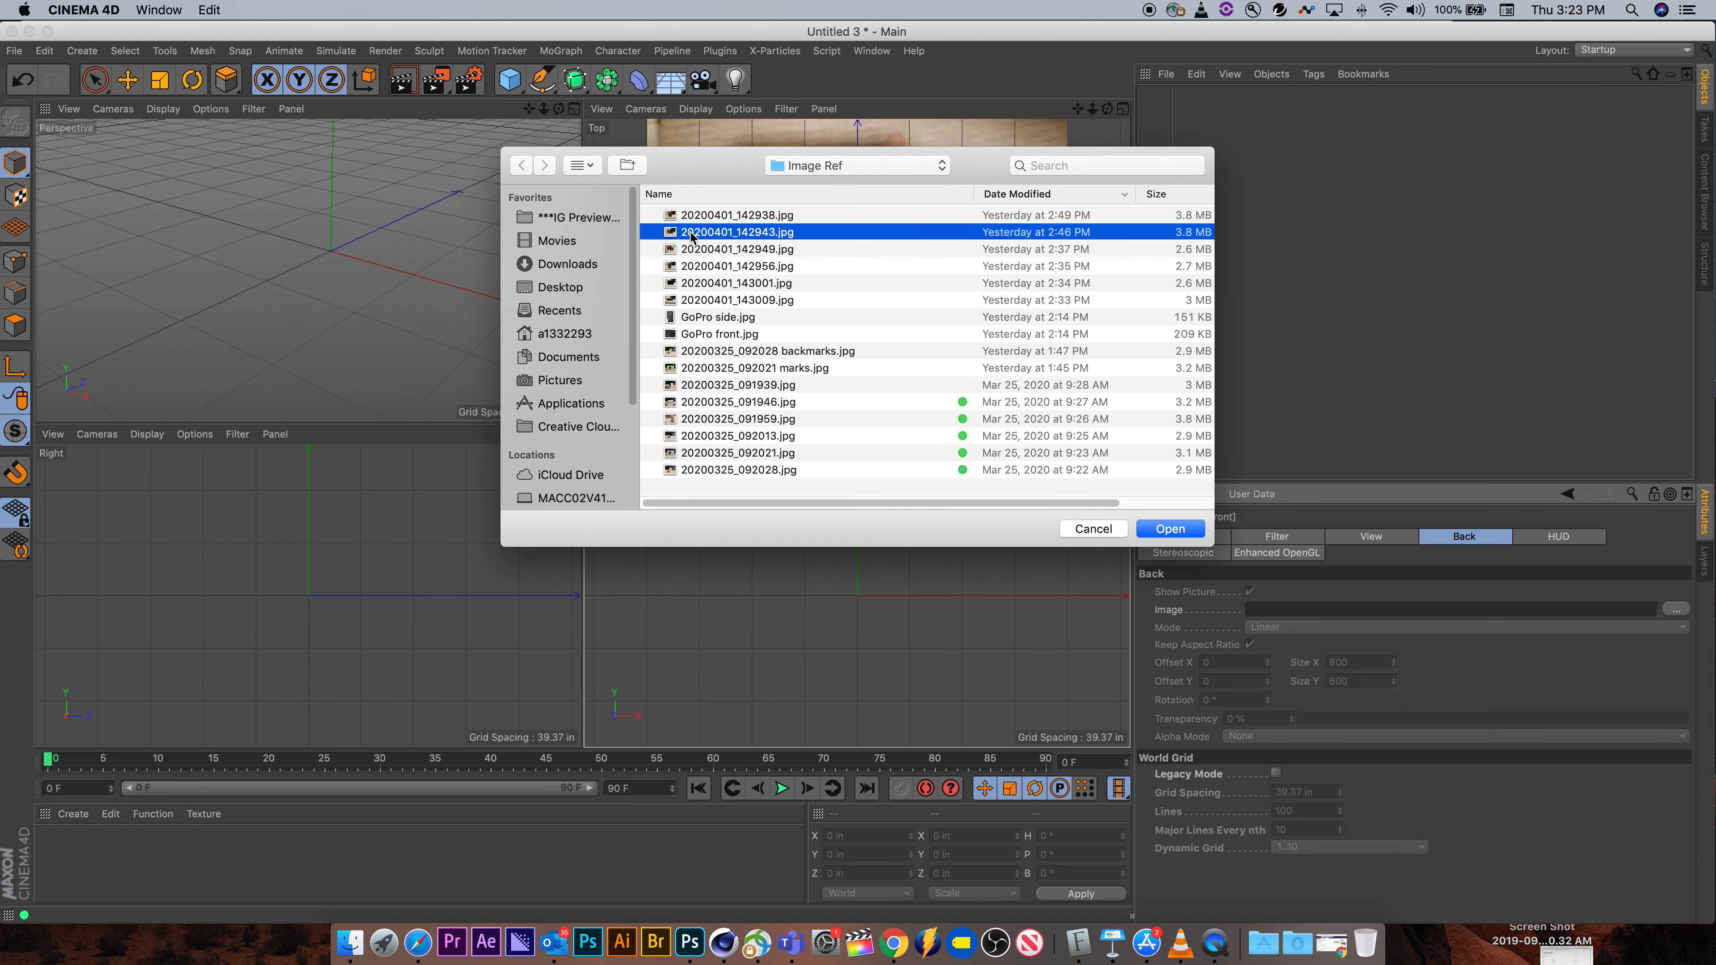
{"action": "double_click", "coordinate": [693, 232]}
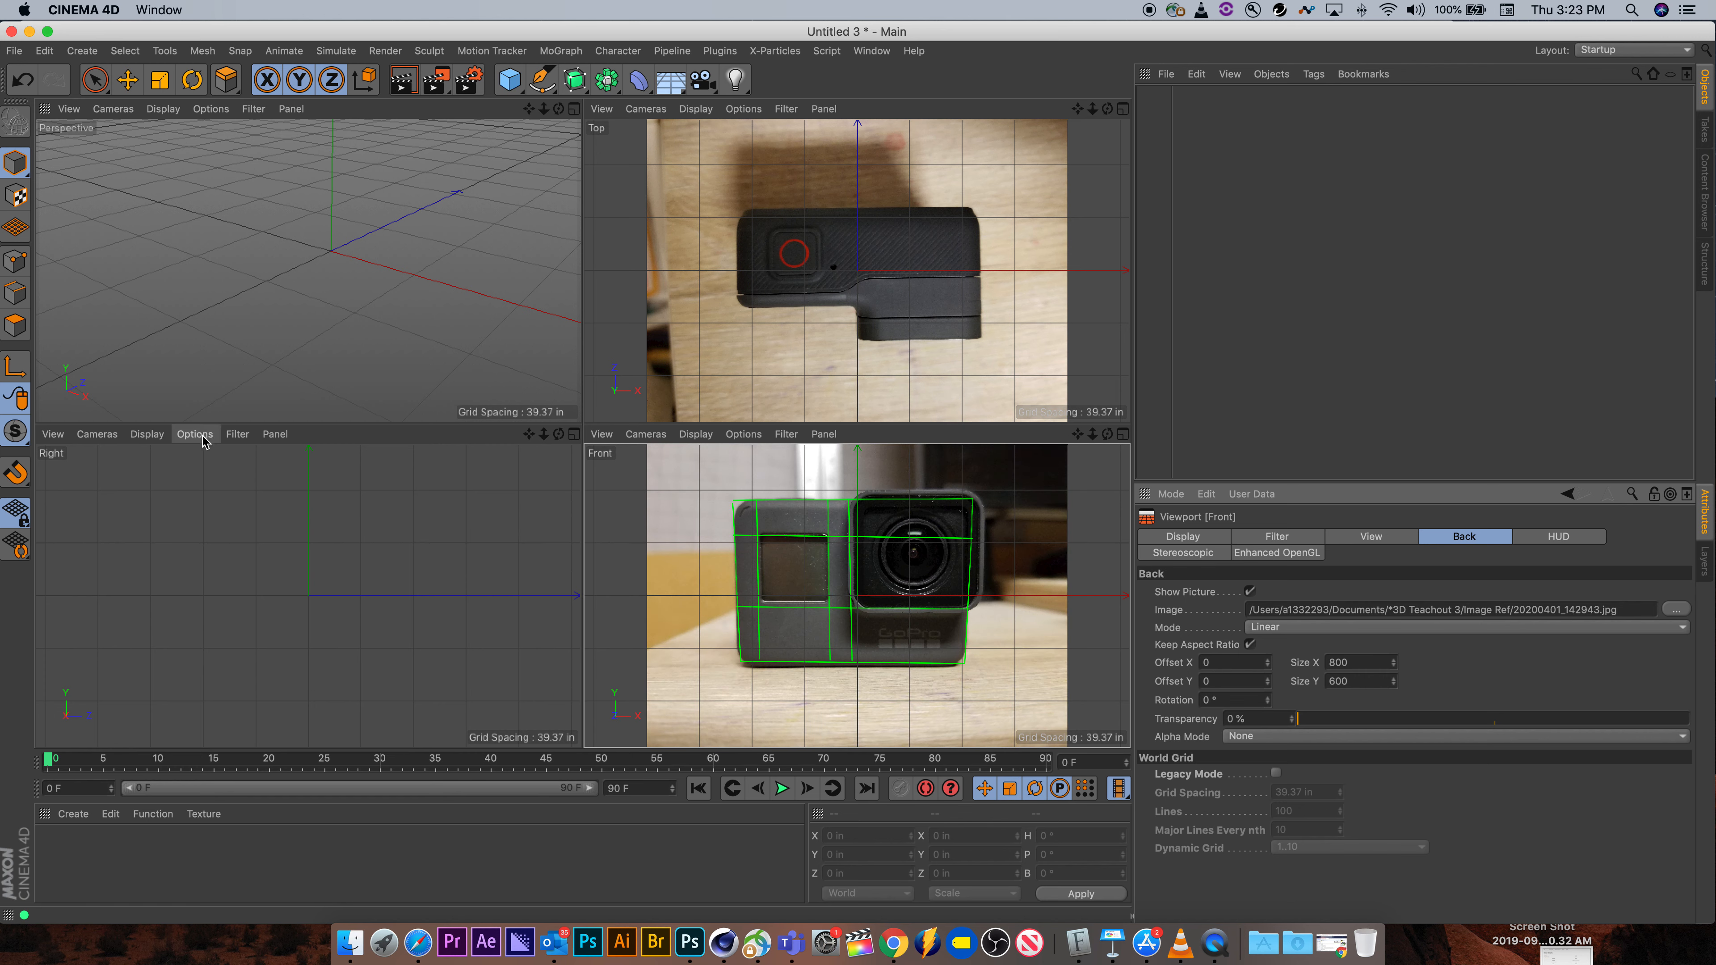
- Preview the side photo 20200401_142938.jpg and load it as the Right viewport's background image
{"action": "left_click", "coordinate": [203, 493]}
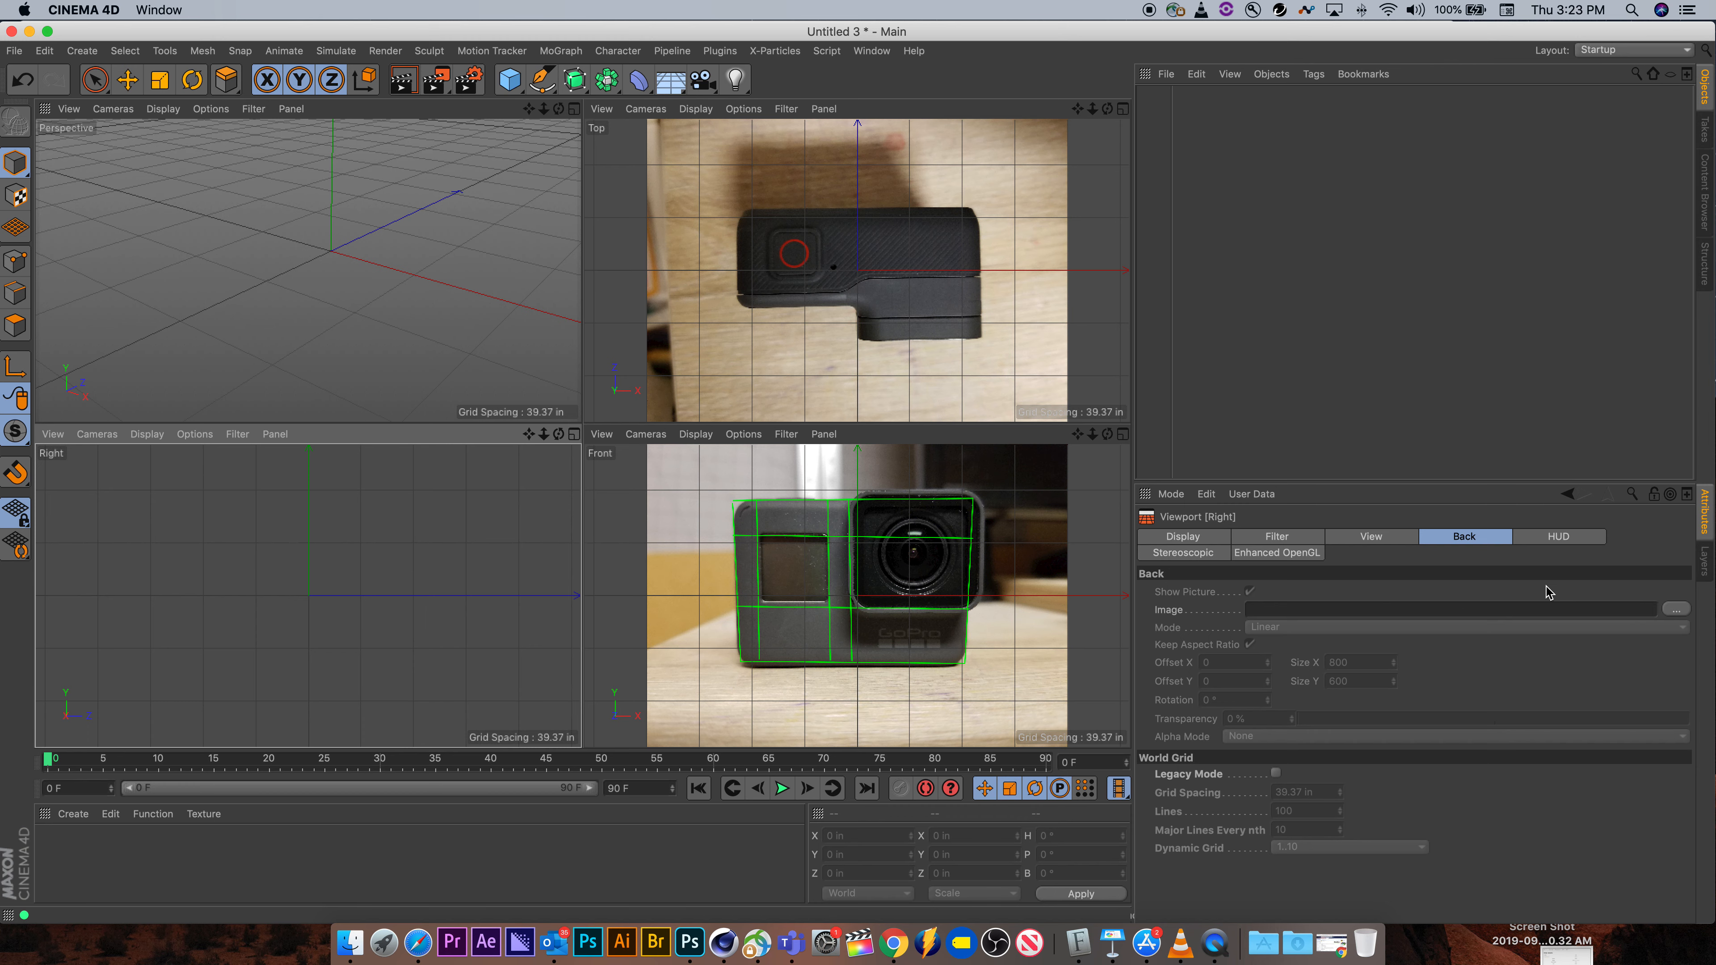
{"action": "left_click", "coordinate": [1676, 610]}
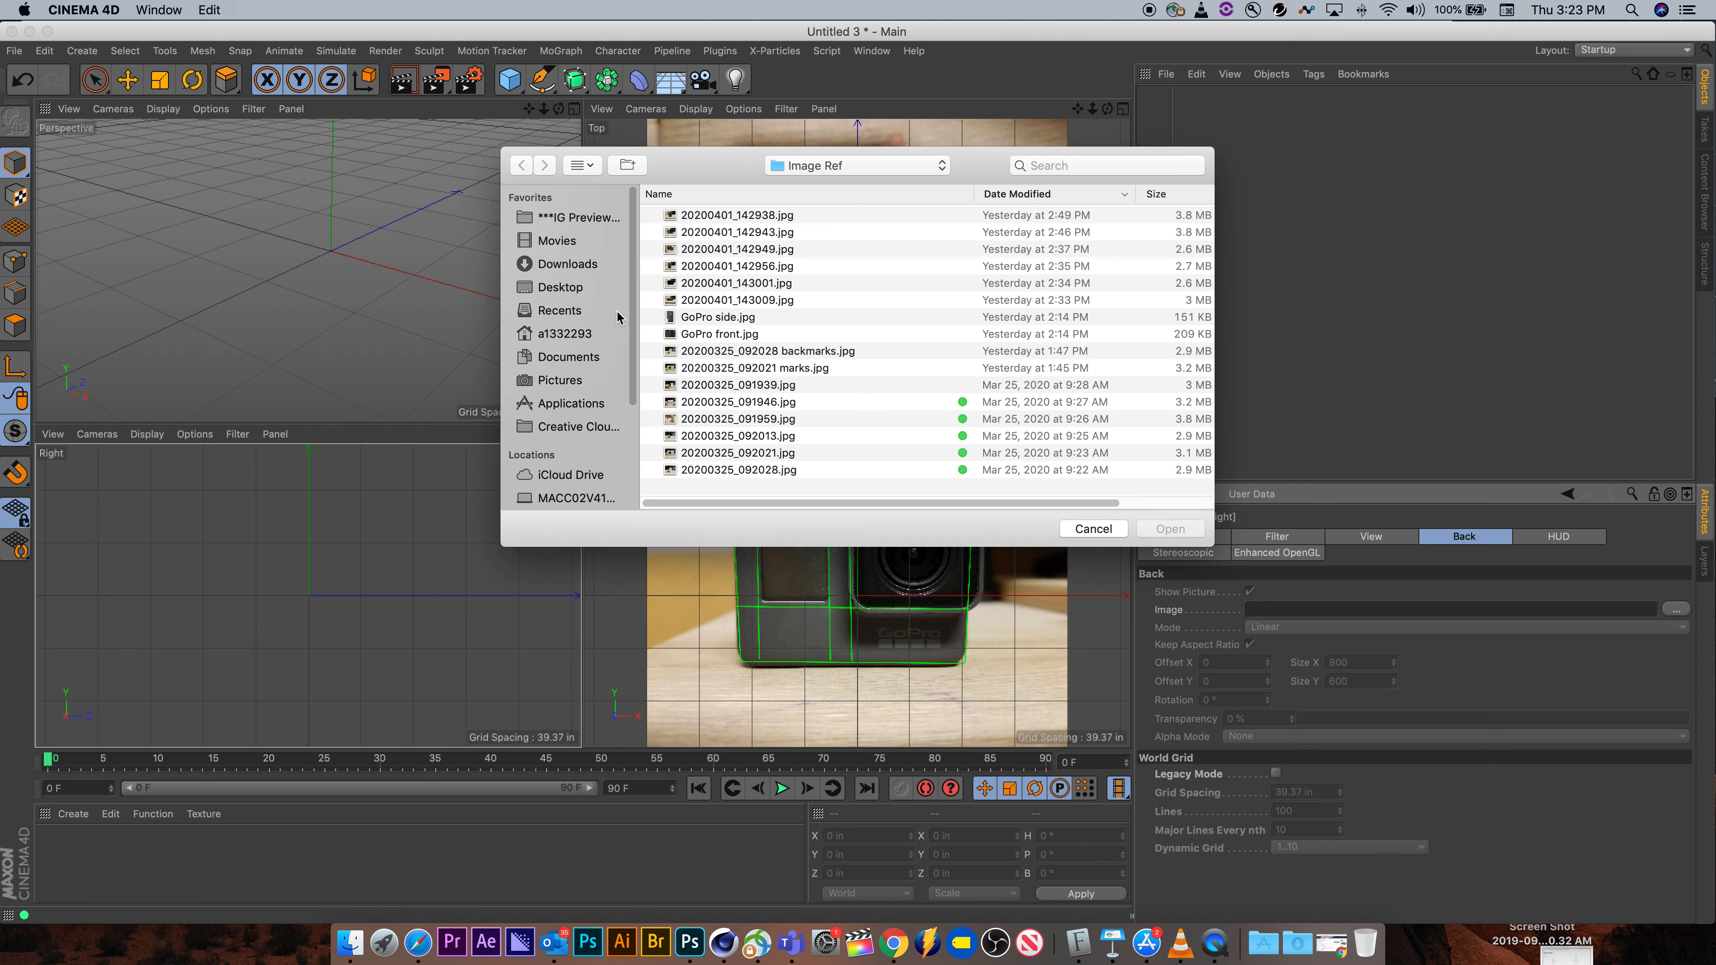
{"action": "left_click", "coordinate": [685, 267]}
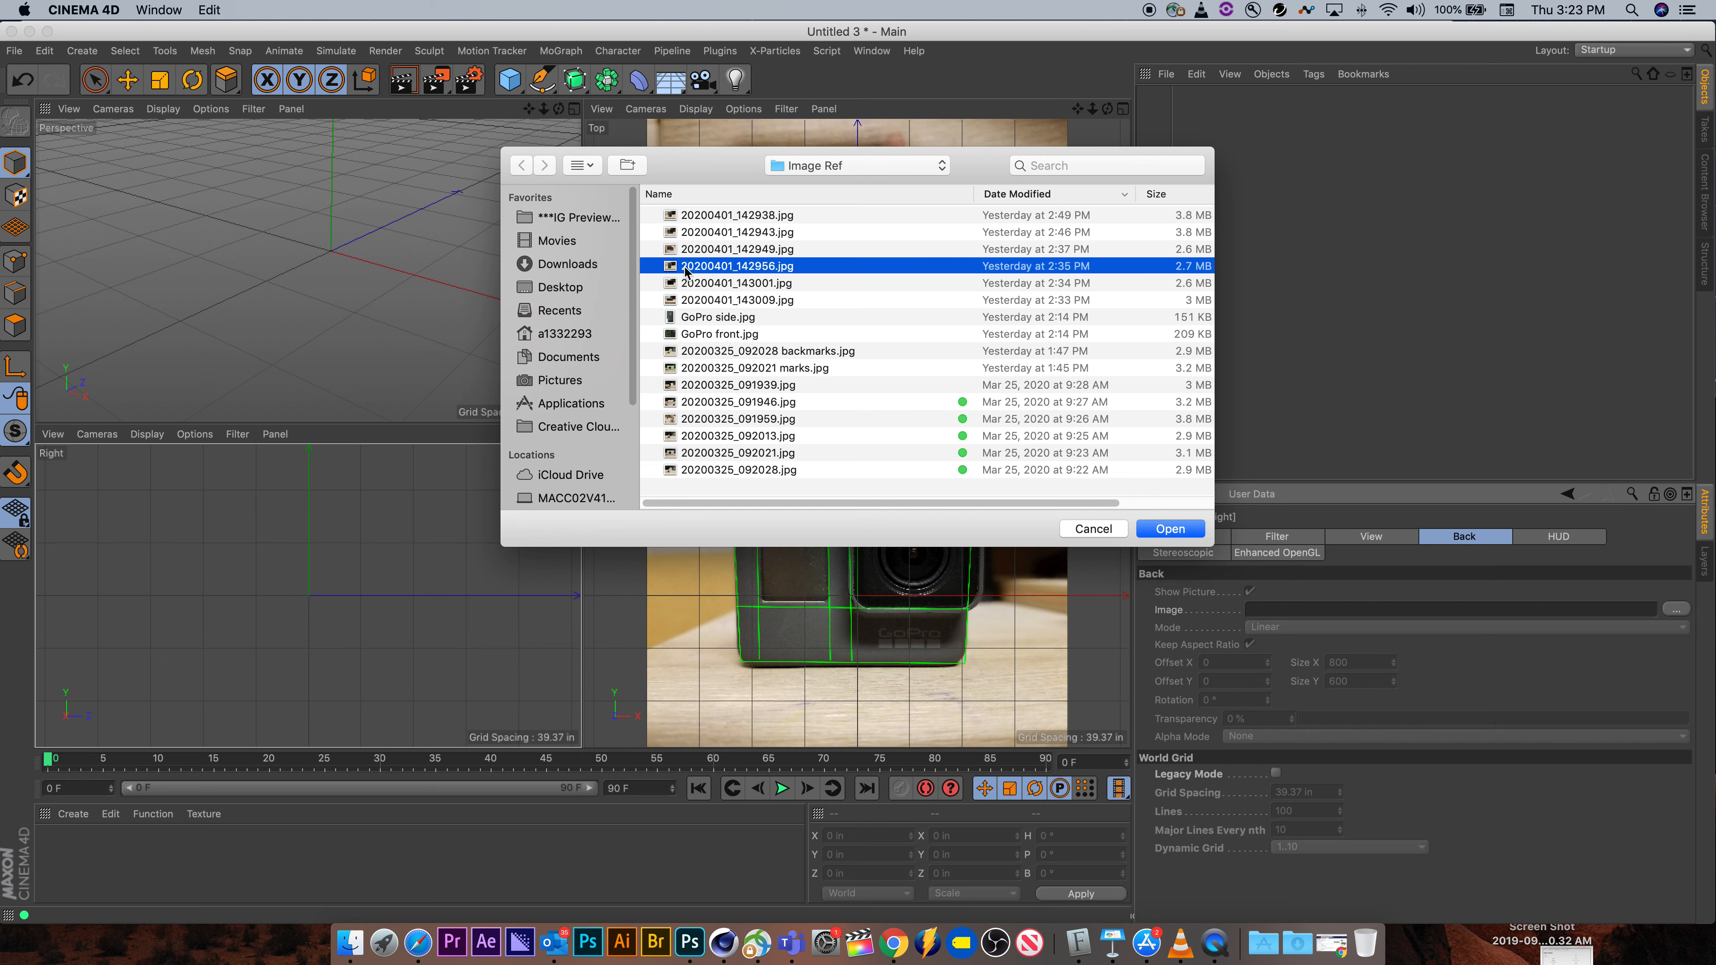
{"action": "left_click", "coordinate": [688, 220]}
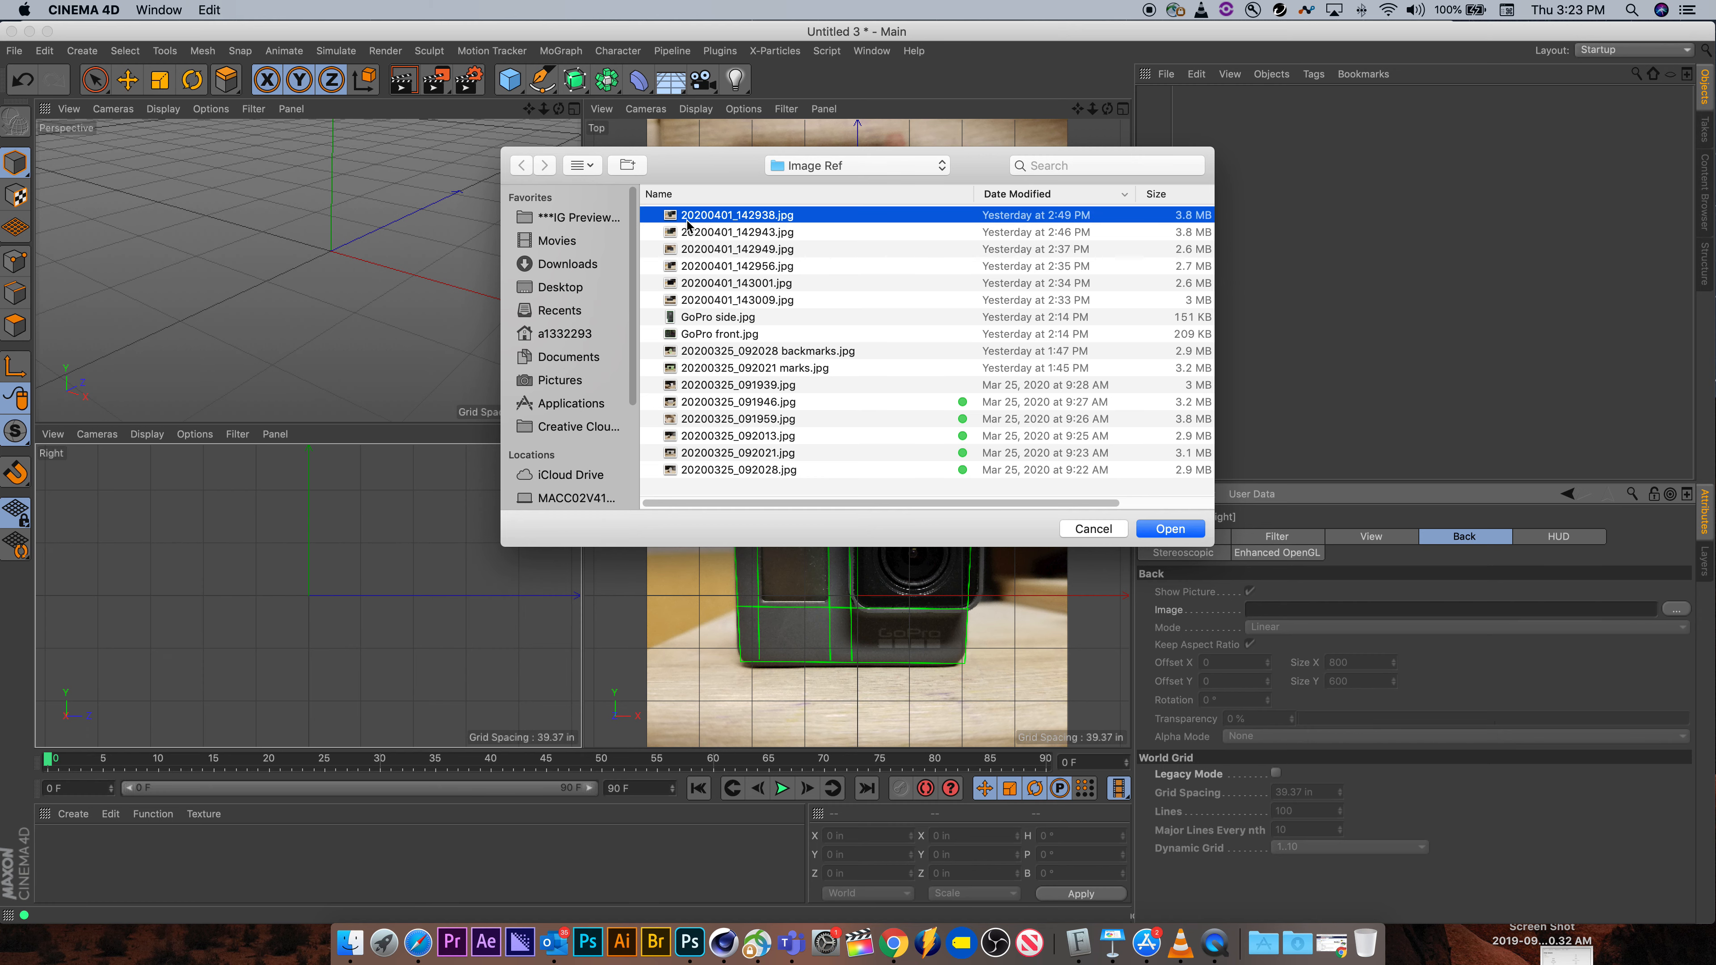
{"action": "key", "text": "space"}
{"action": "key", "text": "space"}
{"action": "left_click", "coordinate": [1168, 531]}
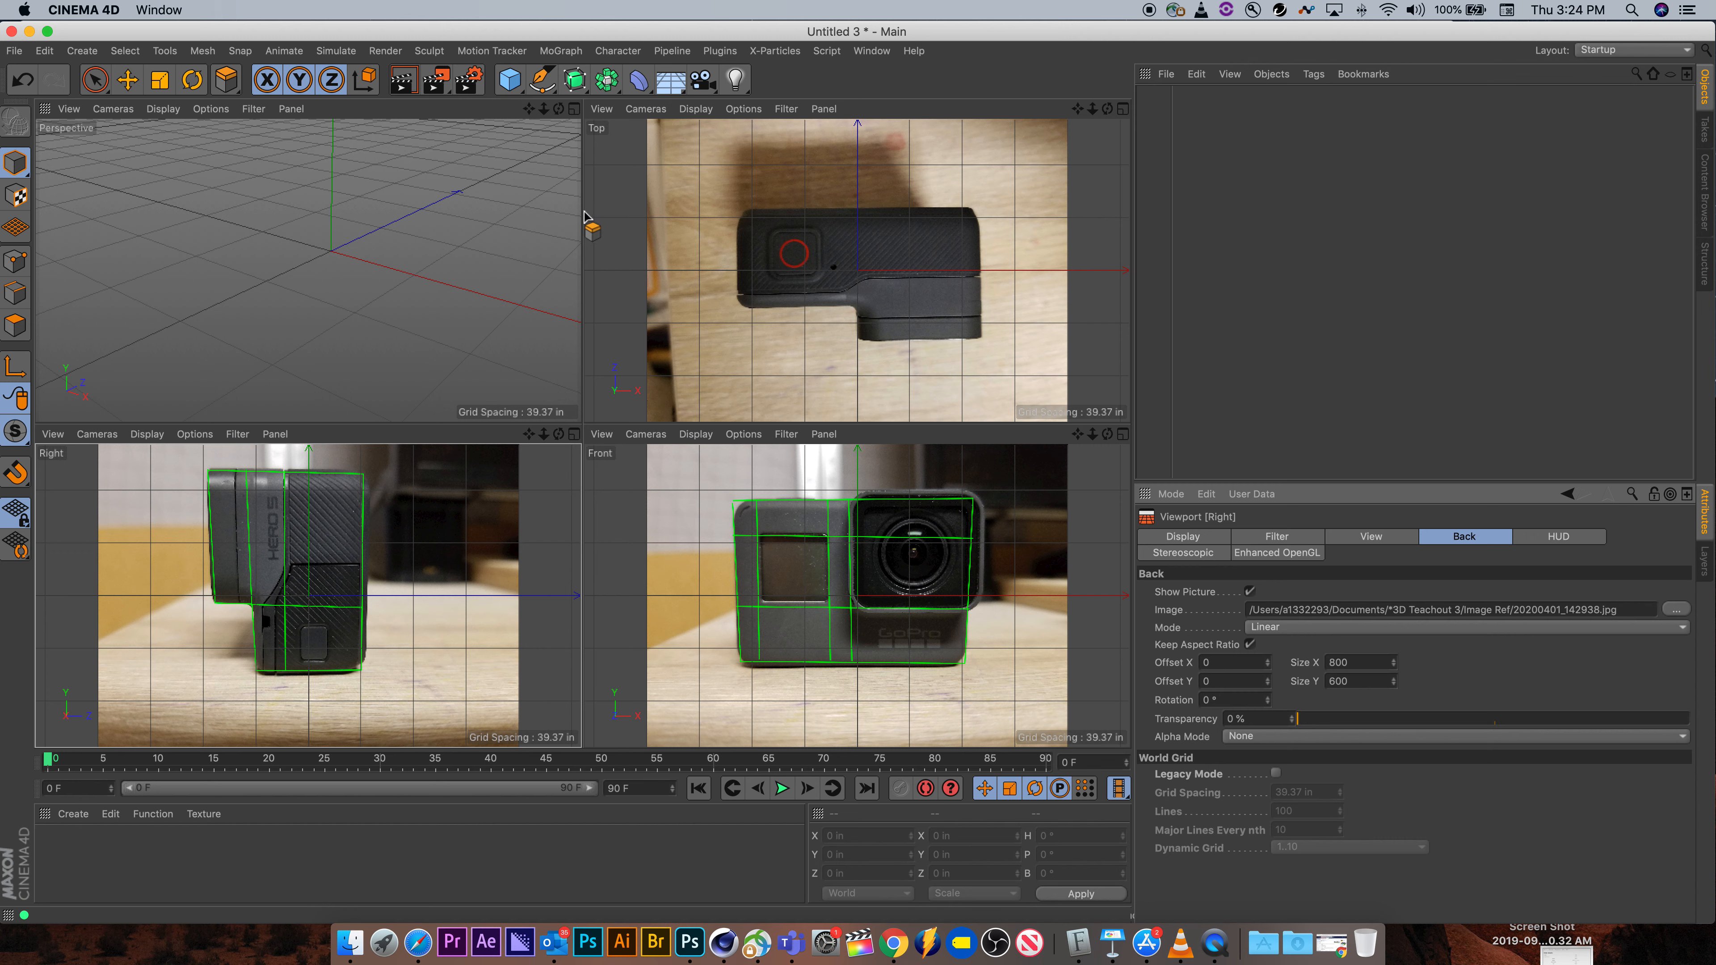
- Add a Cube primitive to the scene
{"action": "left_click", "coordinate": [508, 87]}
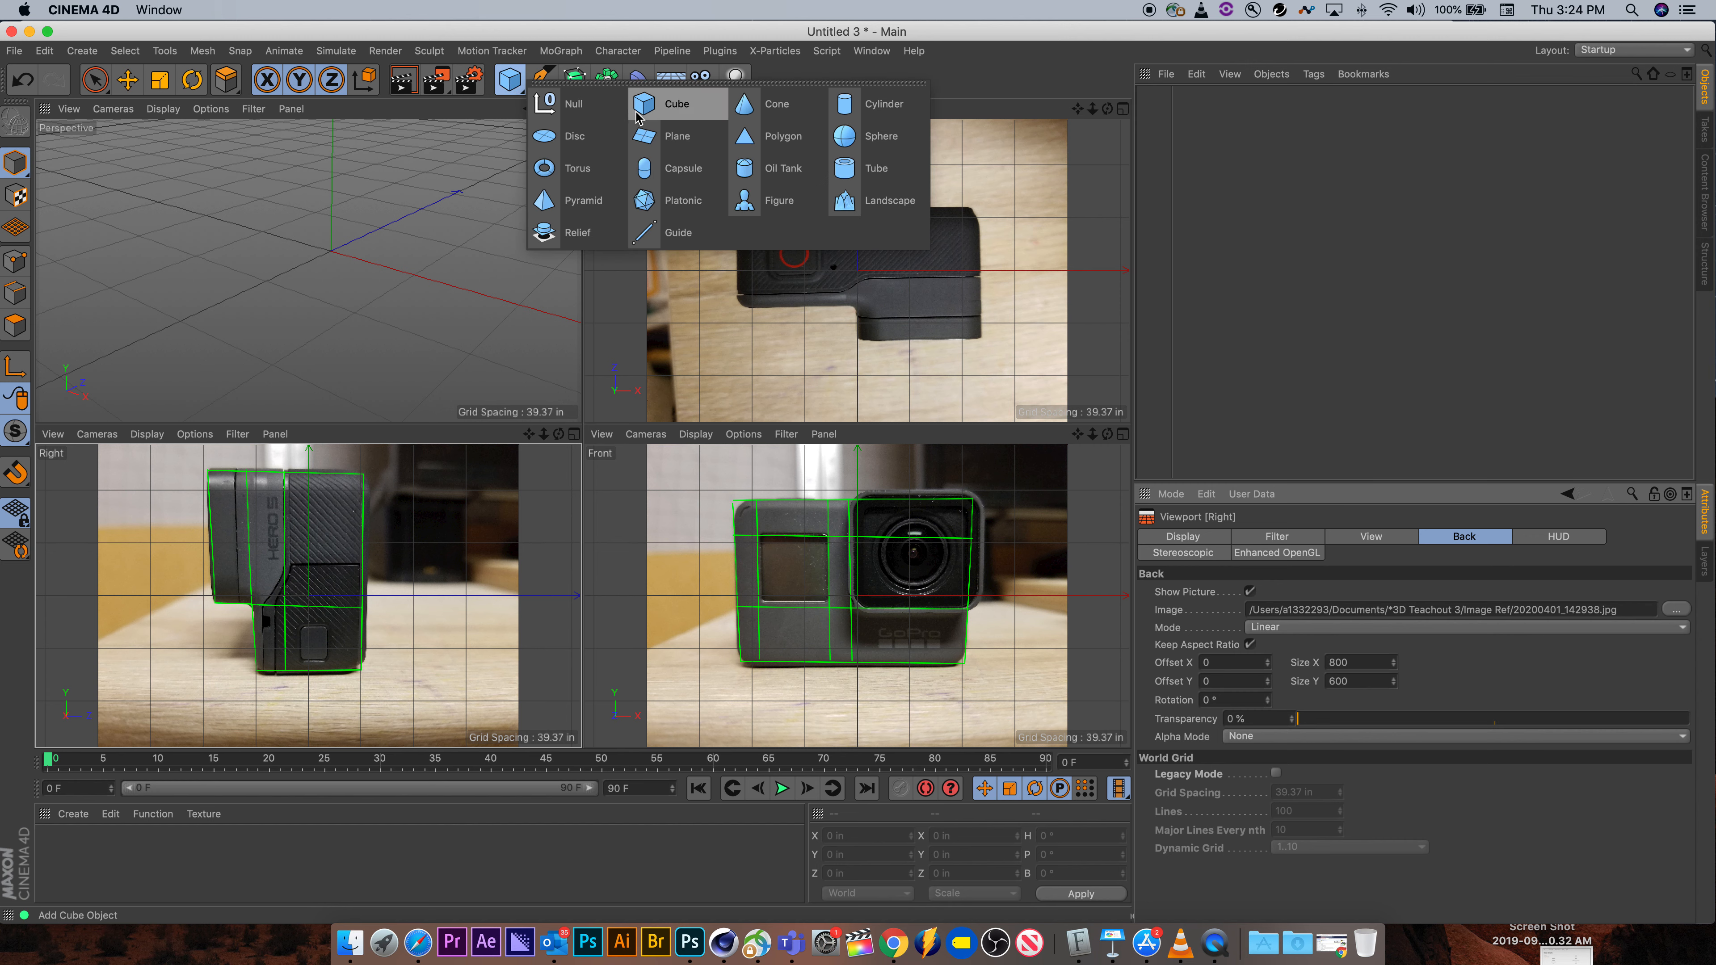
{"action": "left_click", "coordinate": [507, 82]}
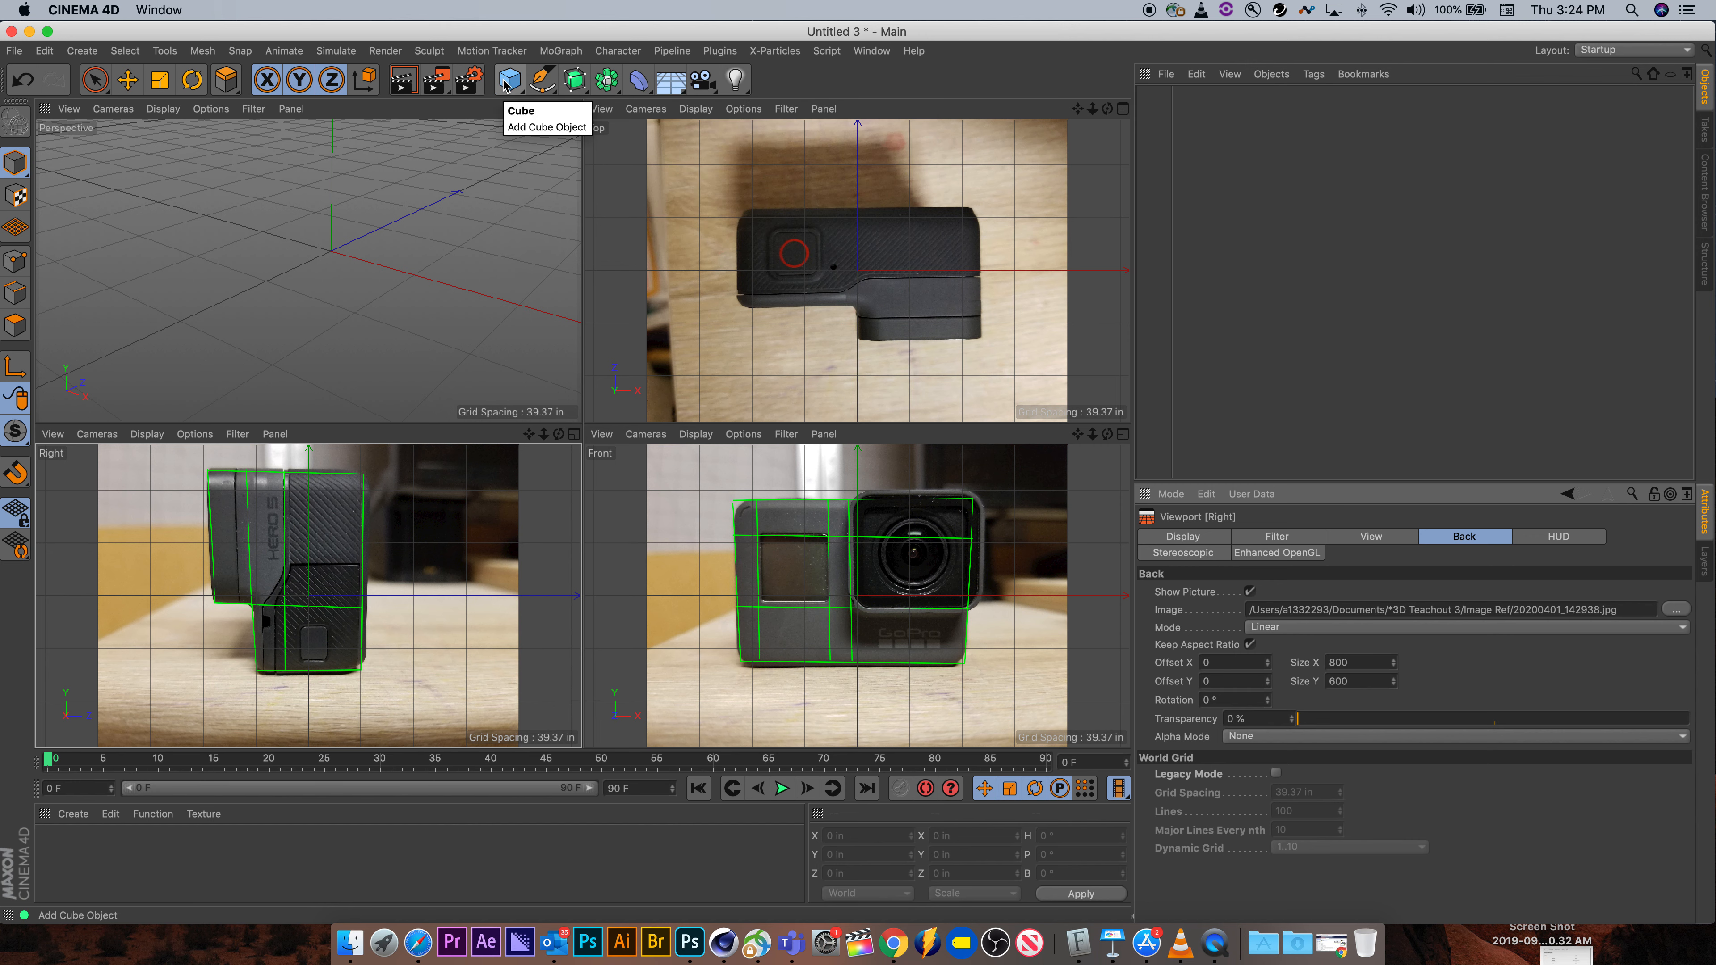
{"action": "mouse_move", "coordinate": [504, 83]}
{"action": "left_mouse_down"}
{"action": "mouse_move", "coordinate": [714, 274]}
{"action": "mouse_move", "coordinate": [504, 82]}
{"action": "left_mouse_up"}
{"action": "left_click", "coordinate": [508, 85]}
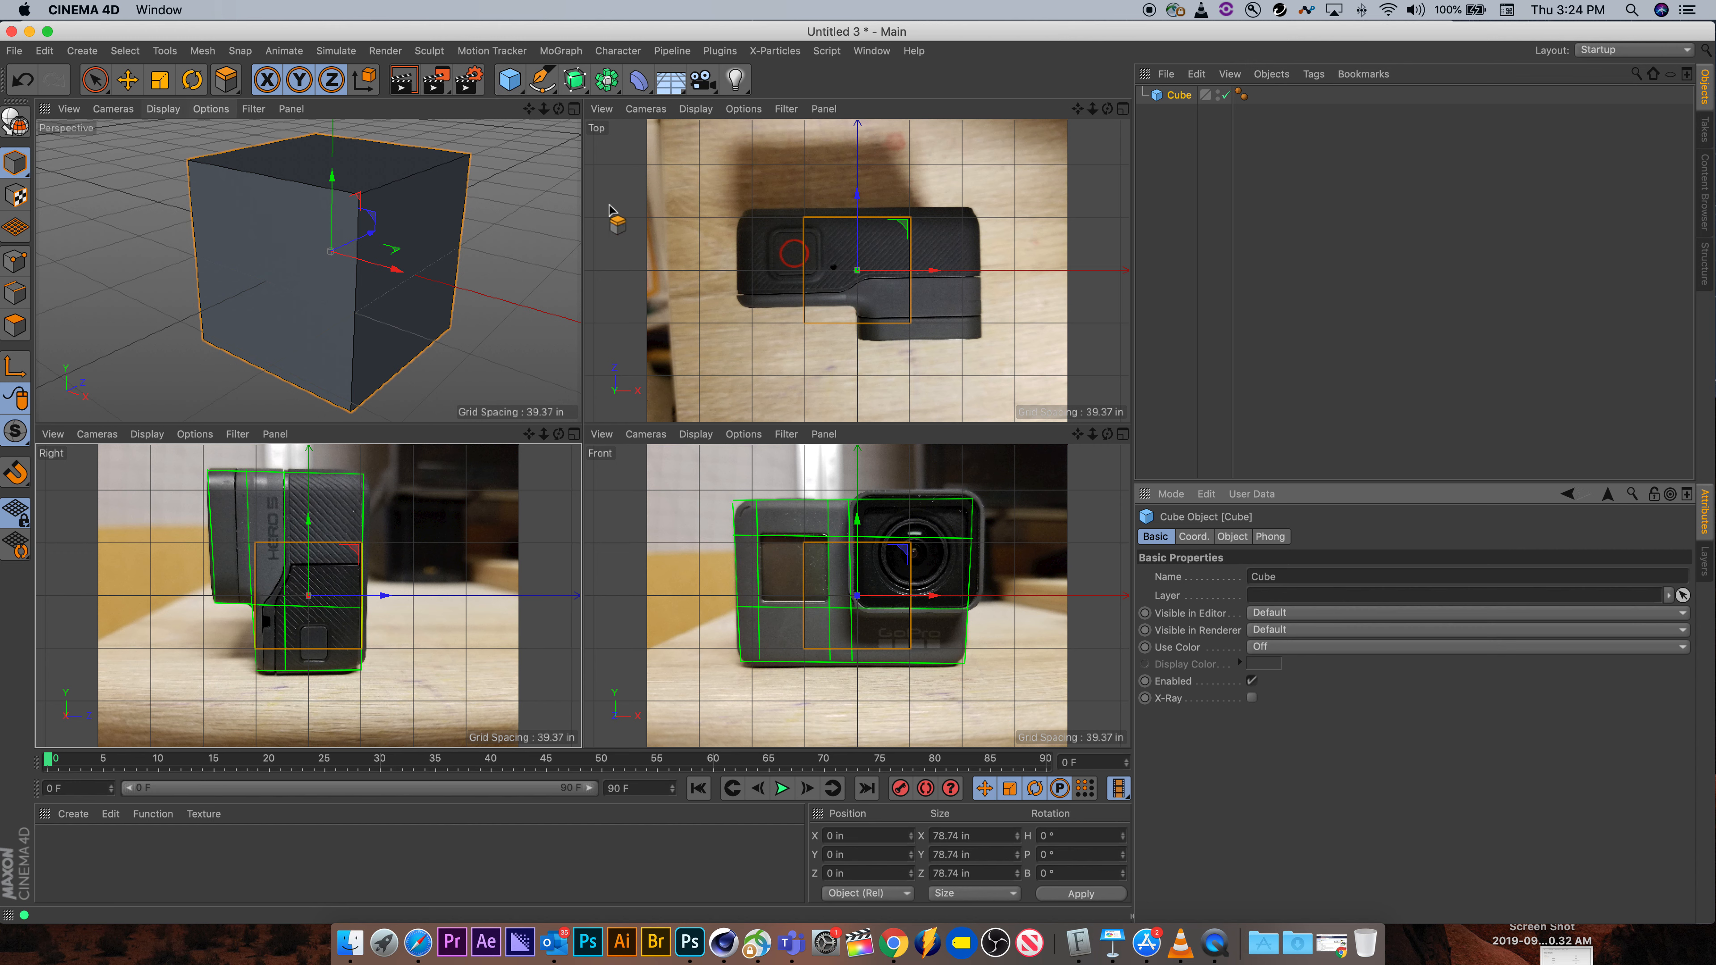
- Resize and reposition the cube to fit the camera body in the Top and Front views, about 179 × 122 × 70 in
{"action": "left_click", "coordinate": [94, 79]}
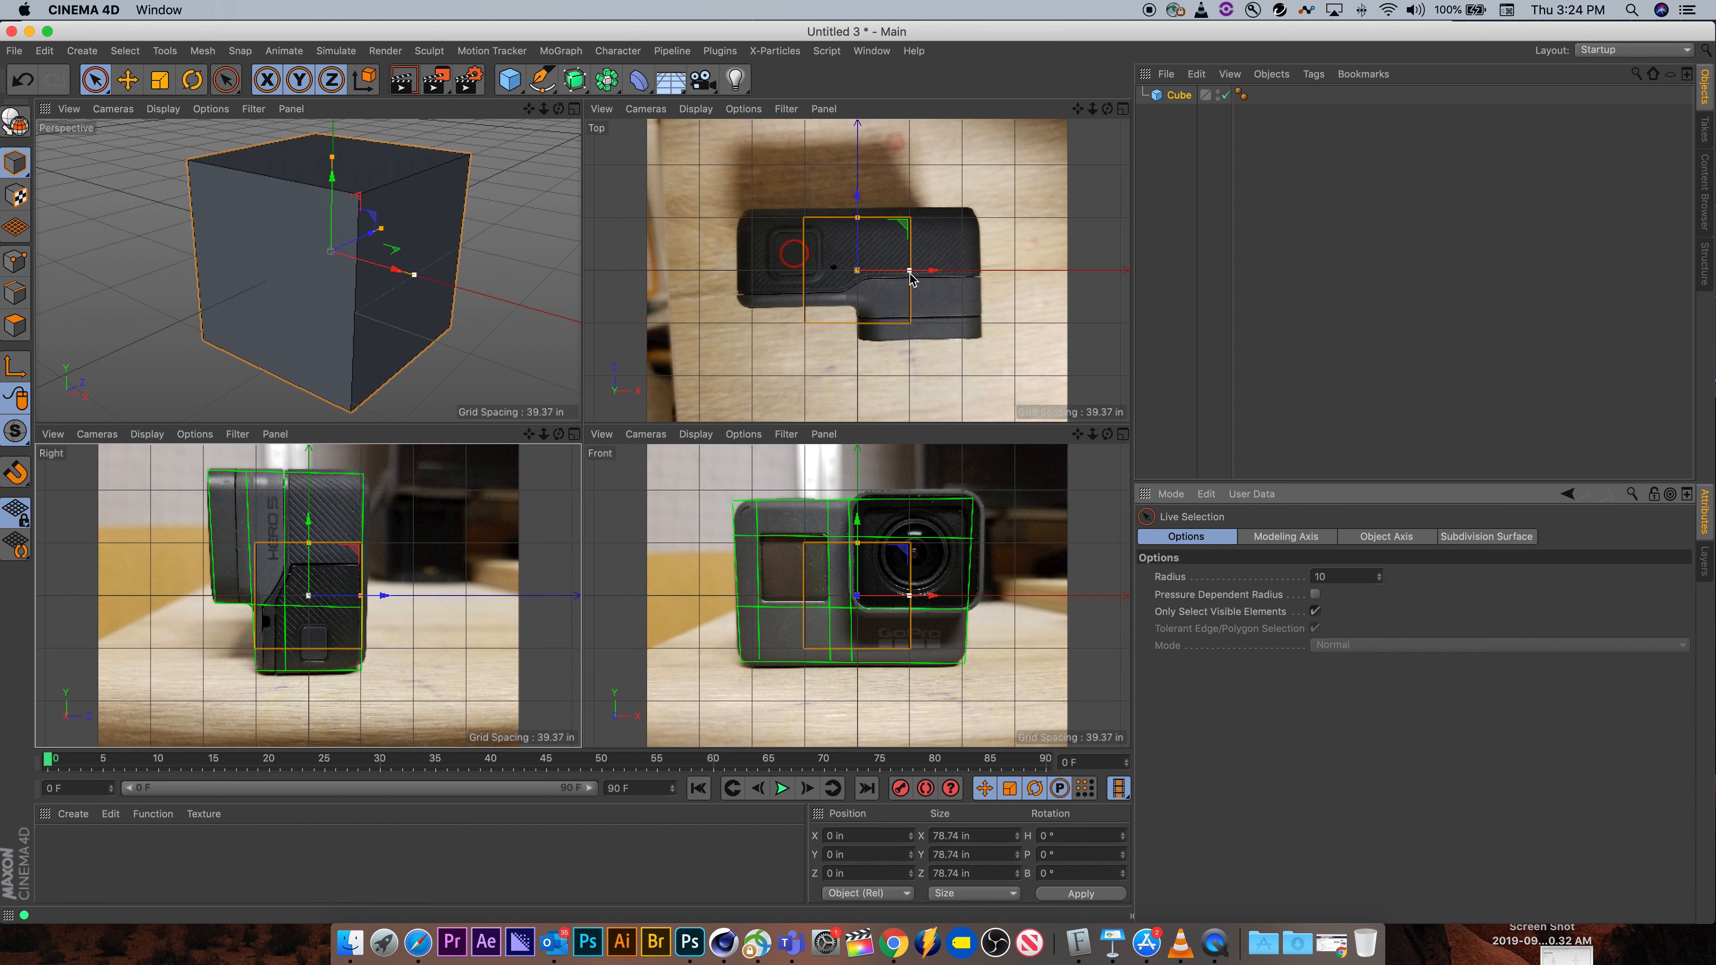
{"action": "left_click_drag", "start_coordinate": [909, 271], "coordinate": [977, 271]}
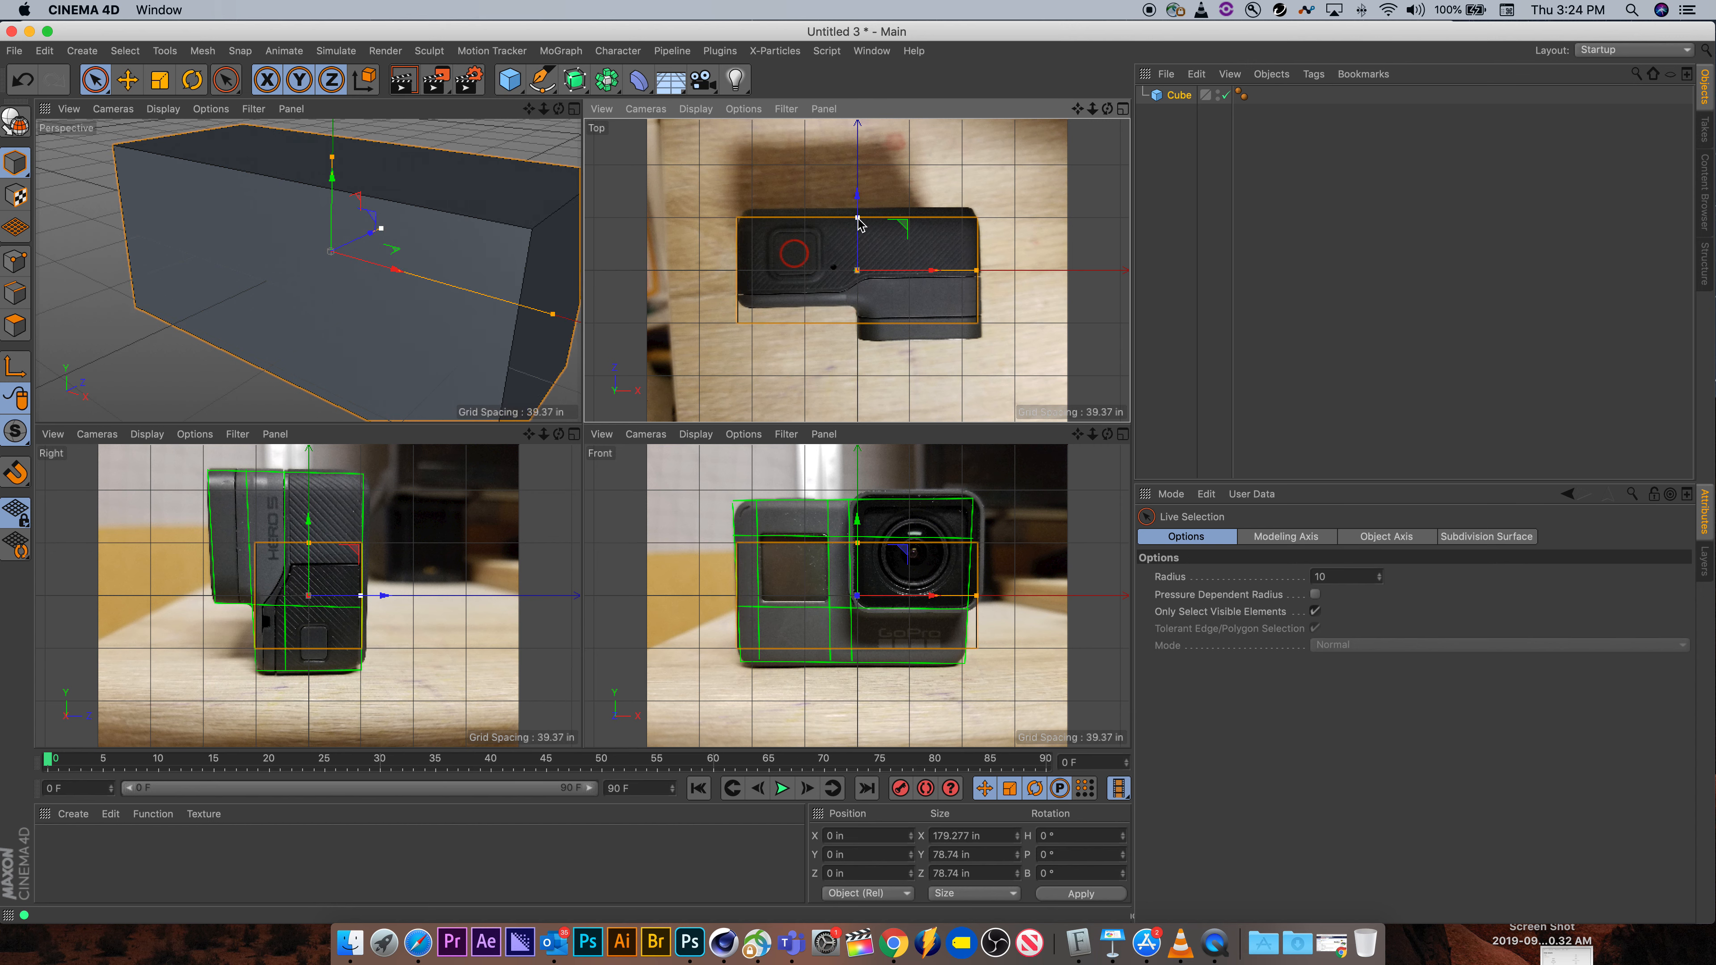
{"action": "left_click_drag", "start_coordinate": [857, 203], "coordinate": [858, 214]}
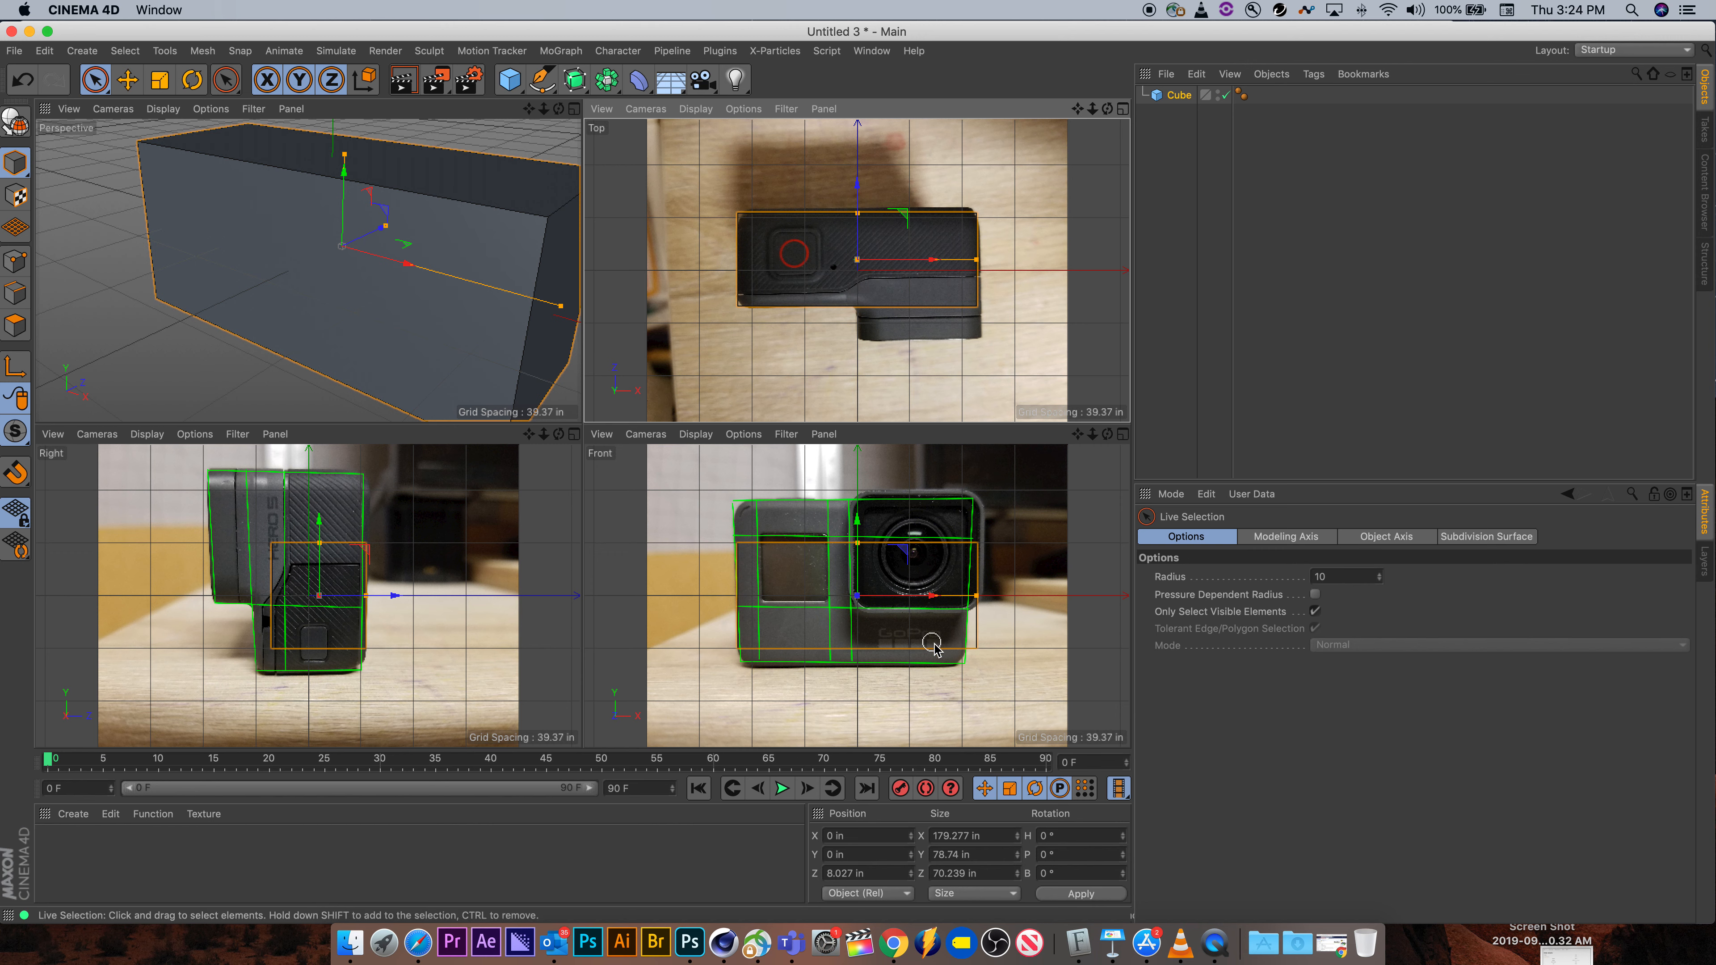
{"action": "left_click_drag", "start_coordinate": [857, 544], "coordinate": [857, 501]}
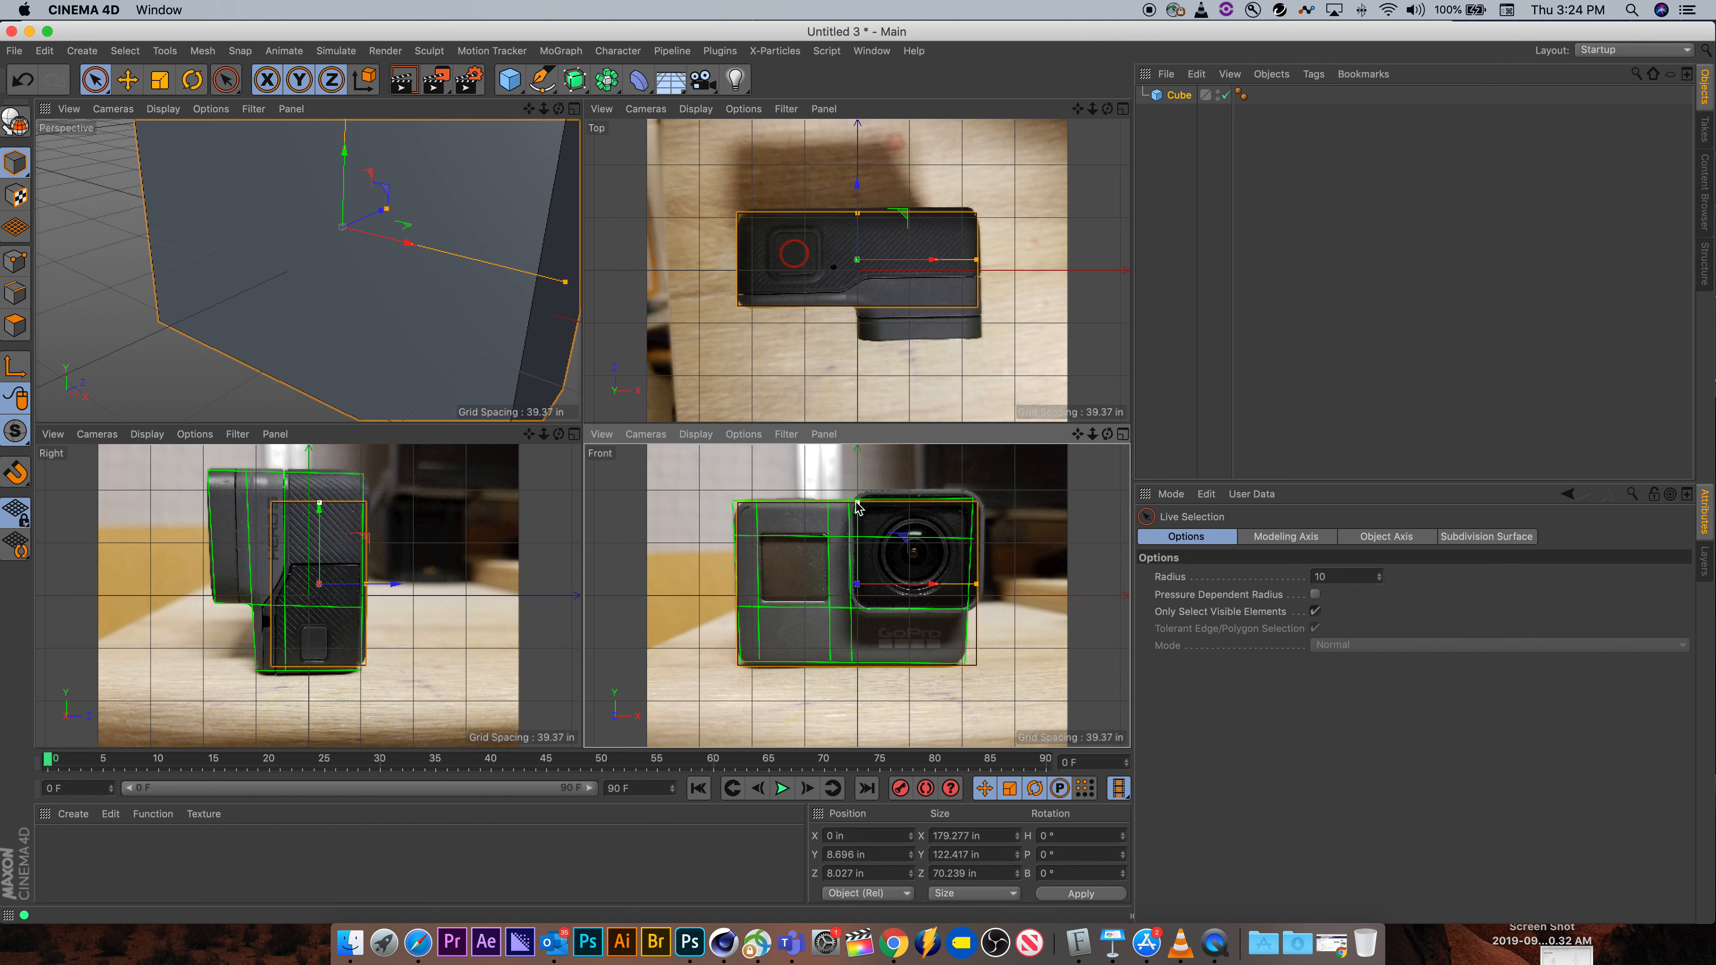
- Examine the Front and Right viewports' background settings and compare the cube's outline with the side photo
{"action": "left_click", "coordinate": [743, 434]}
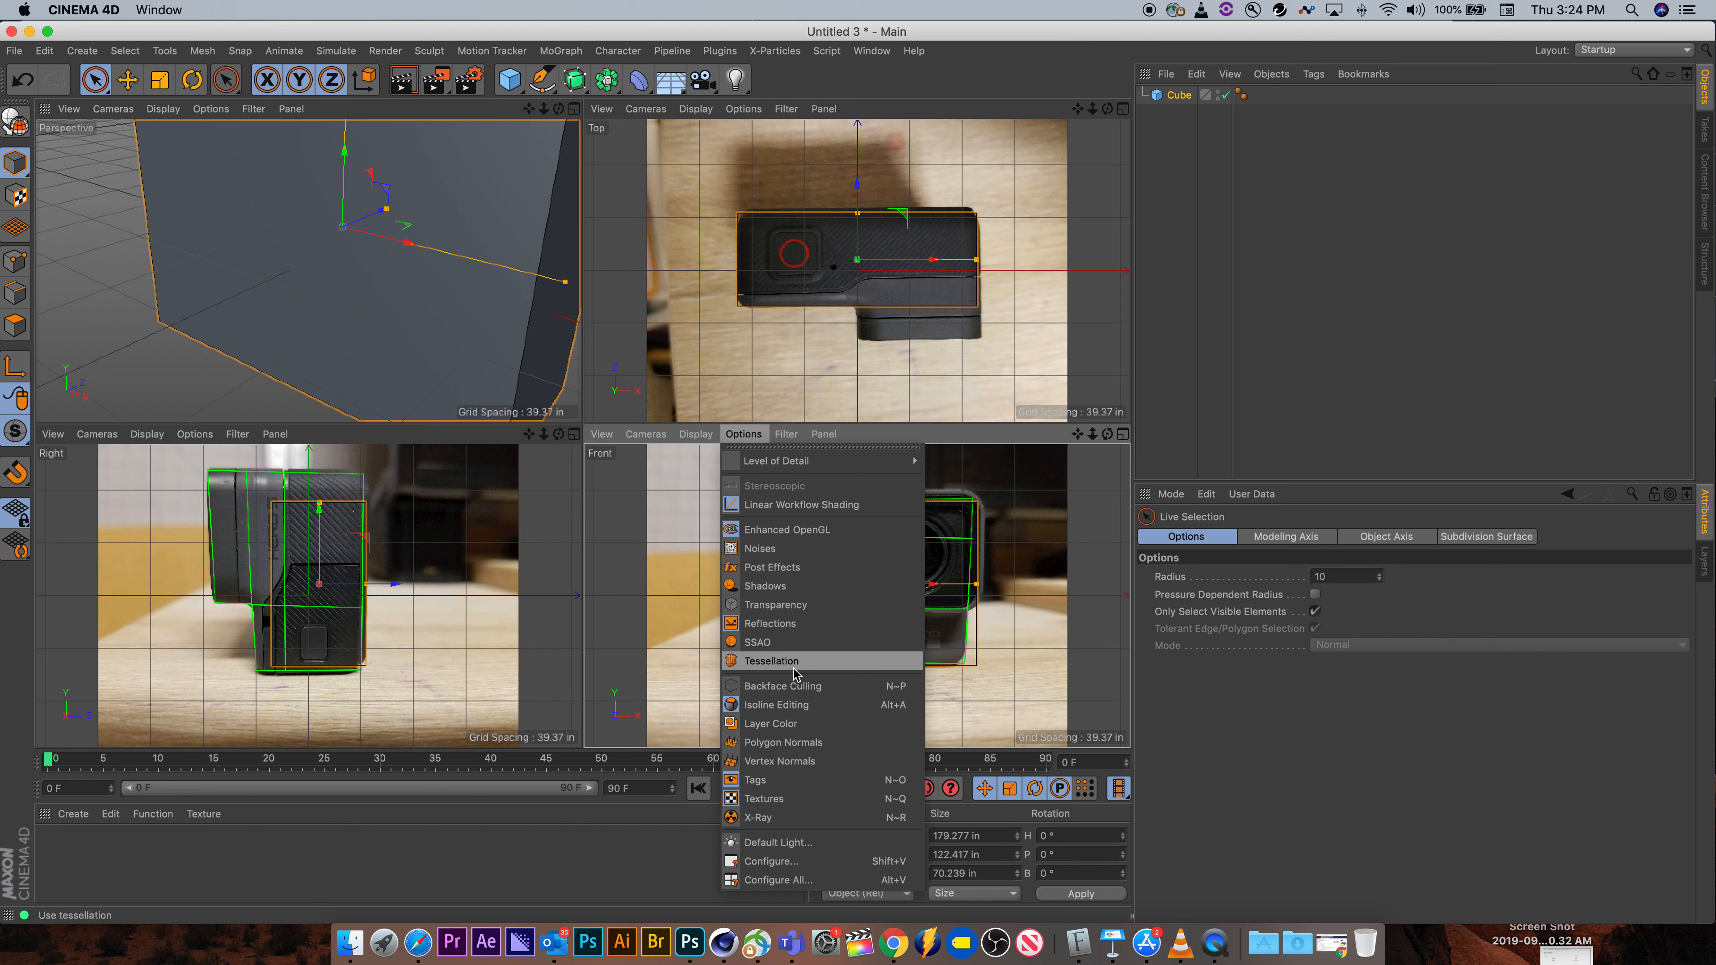
{"action": "left_click", "coordinate": [777, 864]}
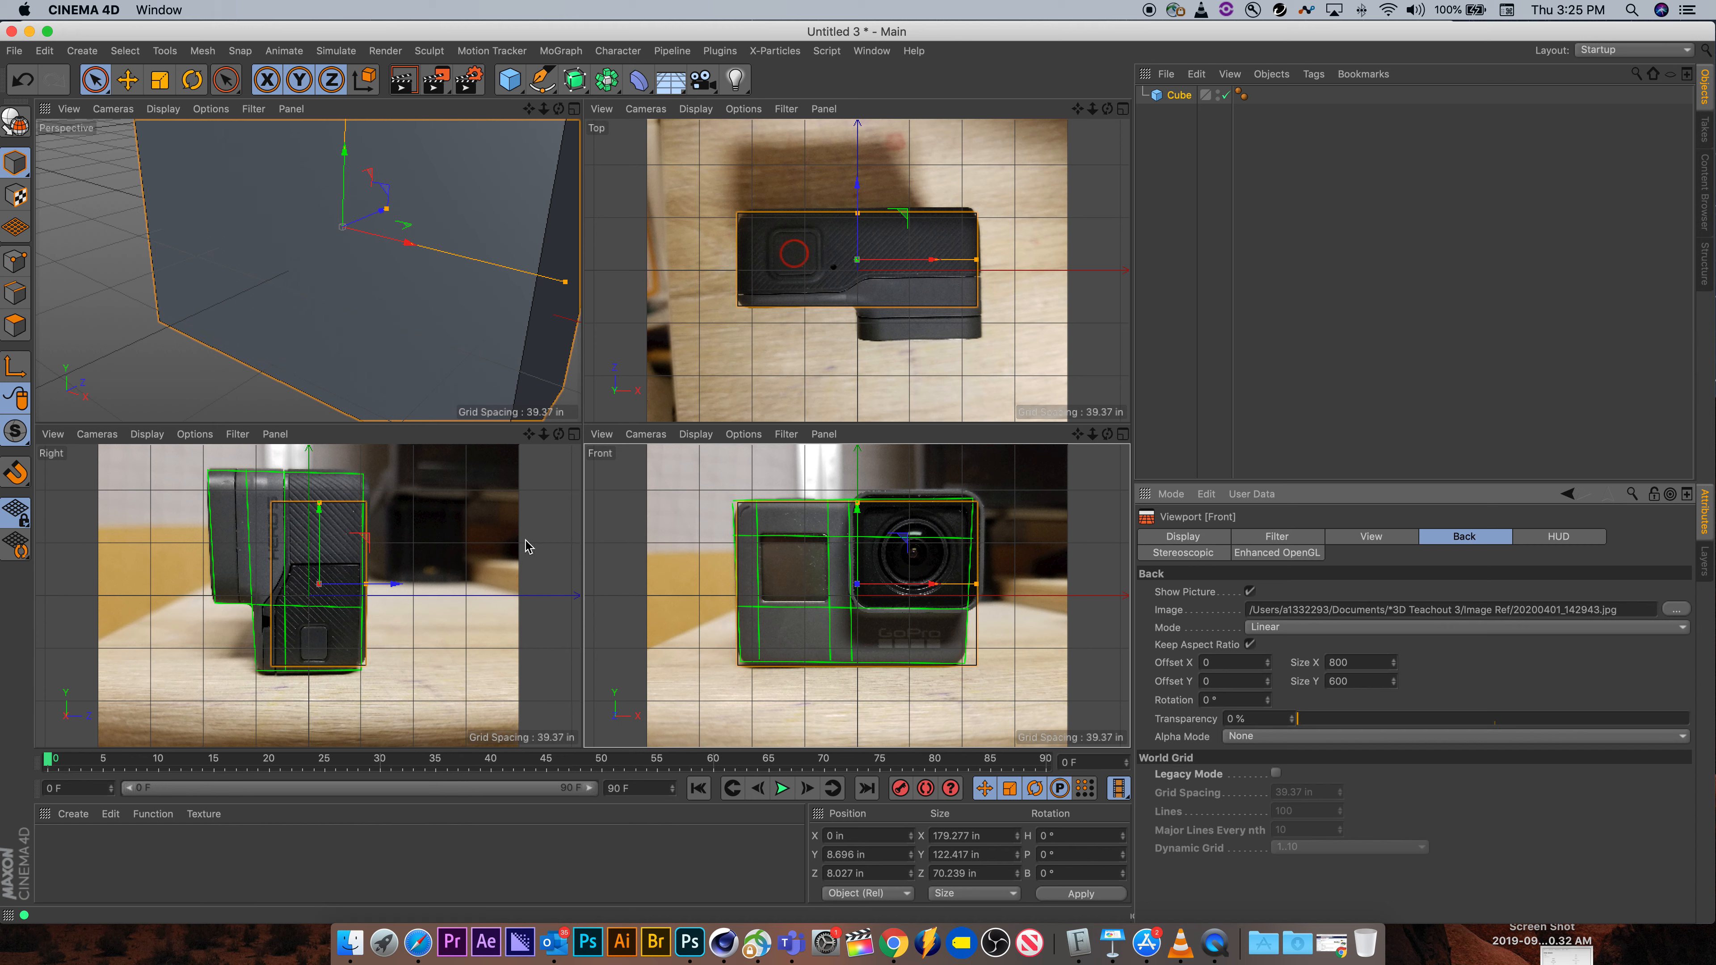
{"action": "left_click", "coordinate": [145, 493]}
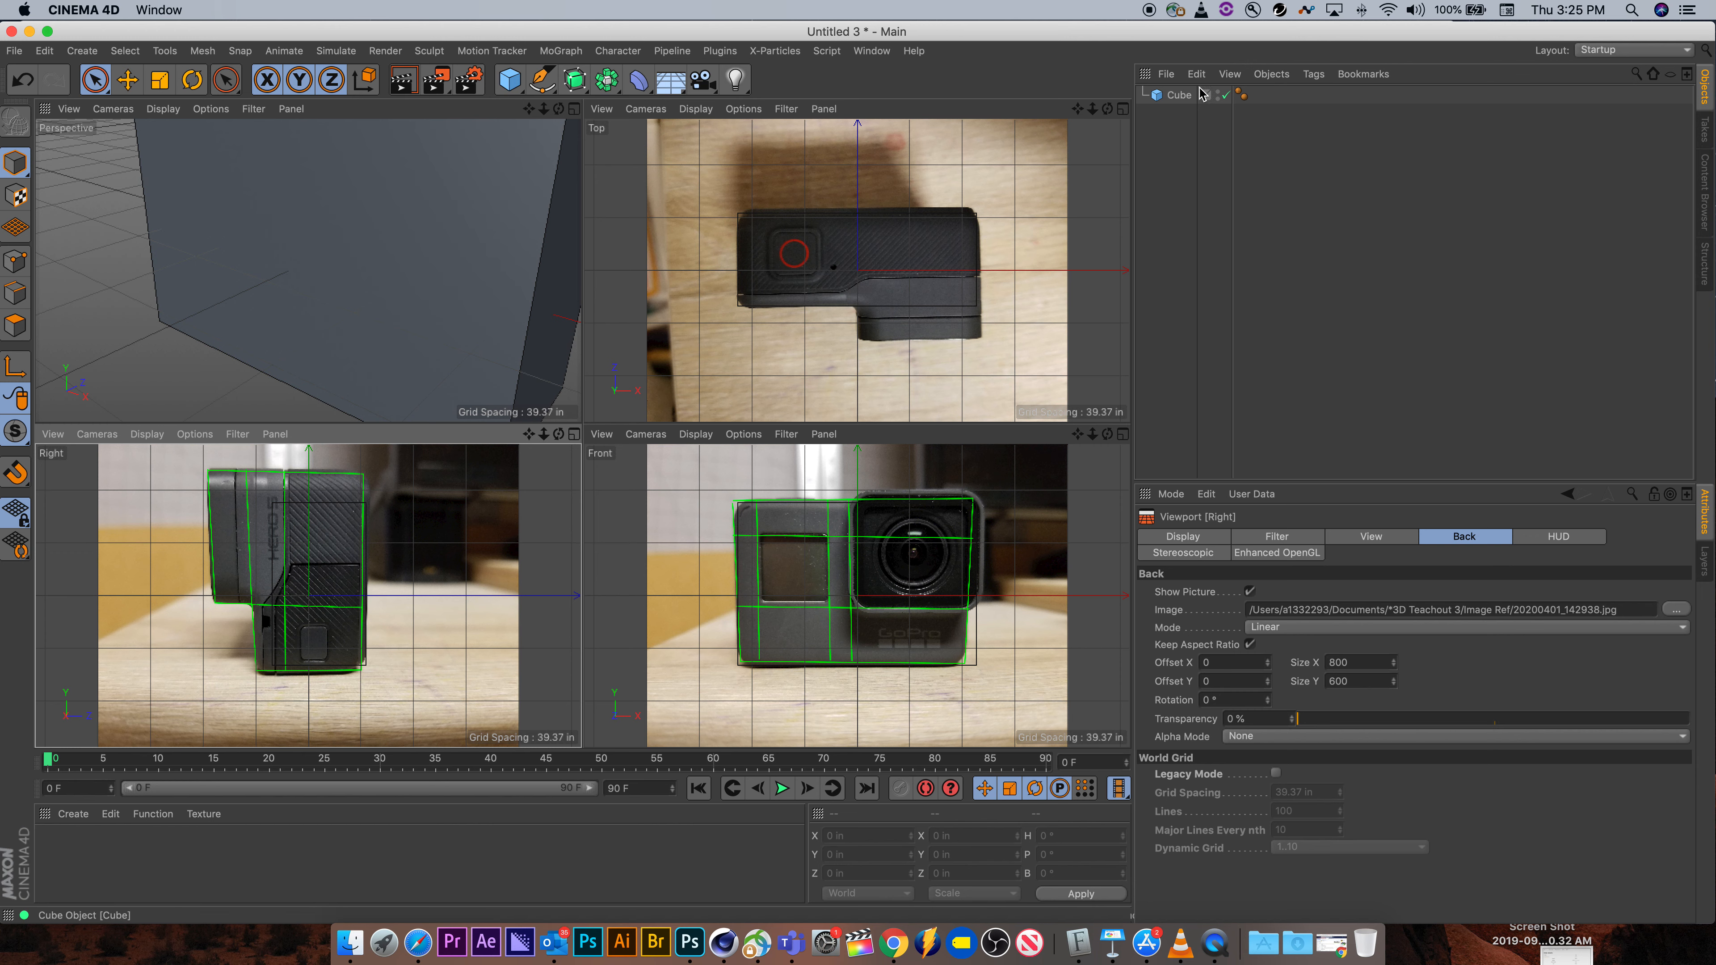
{"action": "left_click", "coordinate": [1173, 98]}
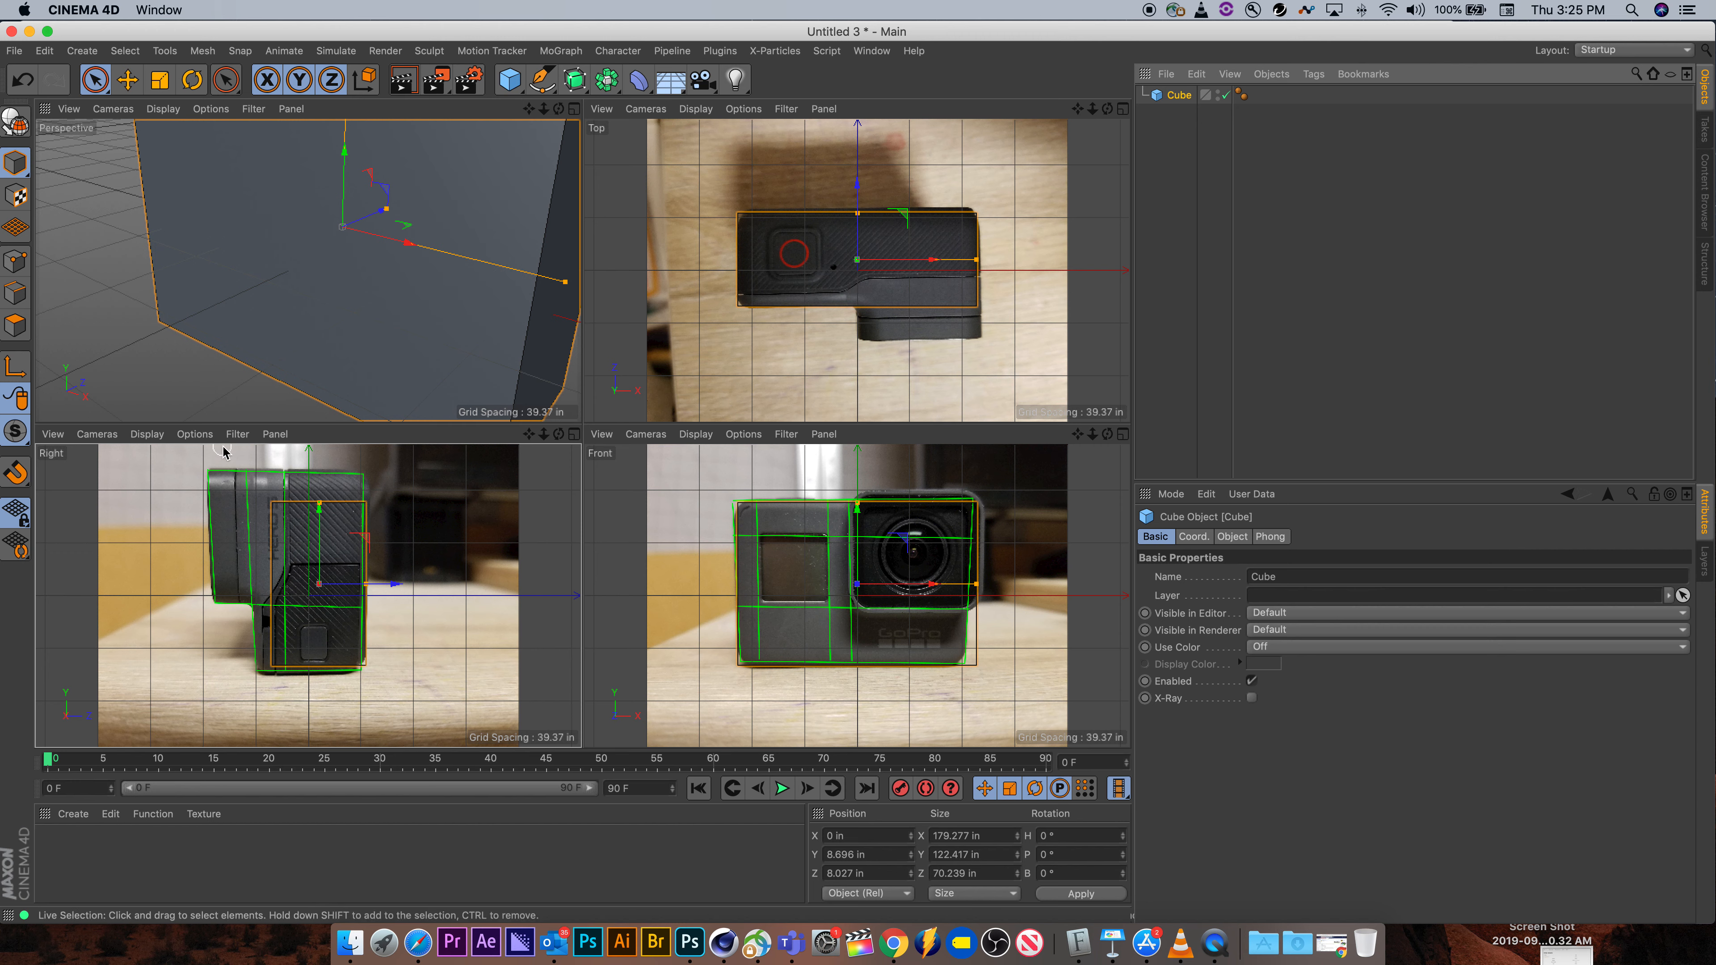
{"action": "left_click", "coordinate": [153, 477]}
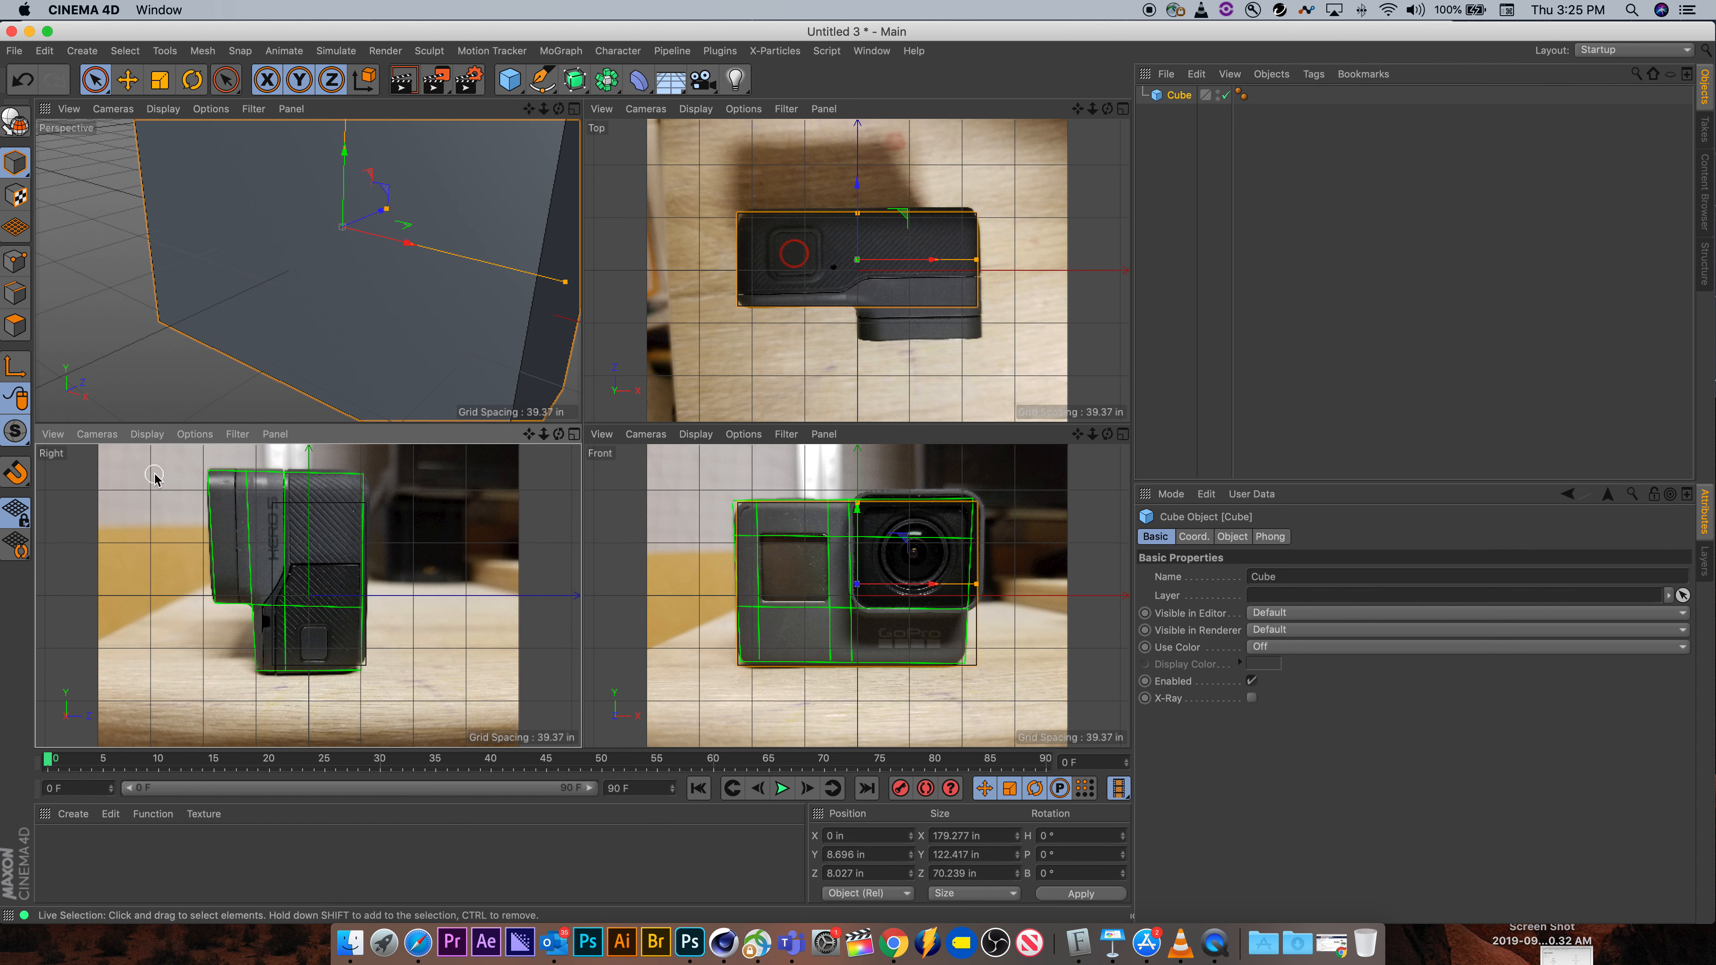
- Fit the Right viewport's background photo to the cube with size 652 × 489, Offset X 23 and Offset Y -13, and reselect the cube
{"action": "left_click", "coordinate": [196, 435]}
{"action": "left_click", "coordinate": [228, 862]}
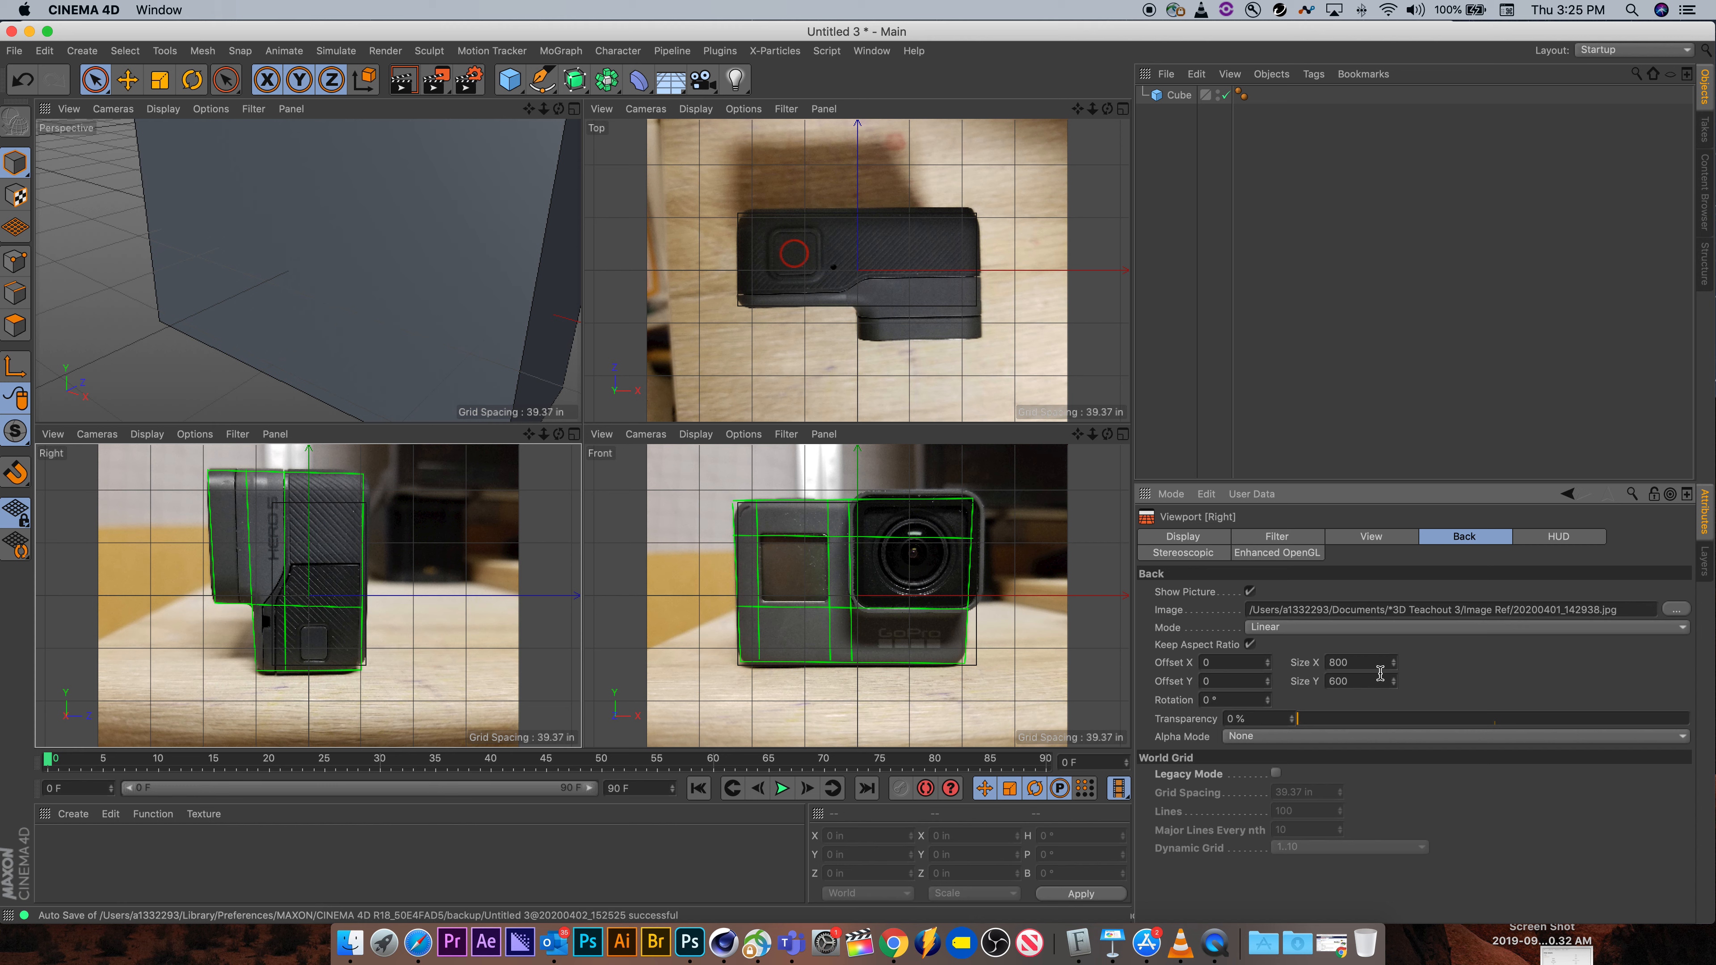
{"action": "left_click_drag", "start_coordinate": [1394, 686], "coordinate": [1394, 687]}
{"action": "left_click_drag", "start_coordinate": [1268, 663], "coordinate": [1269, 681]}
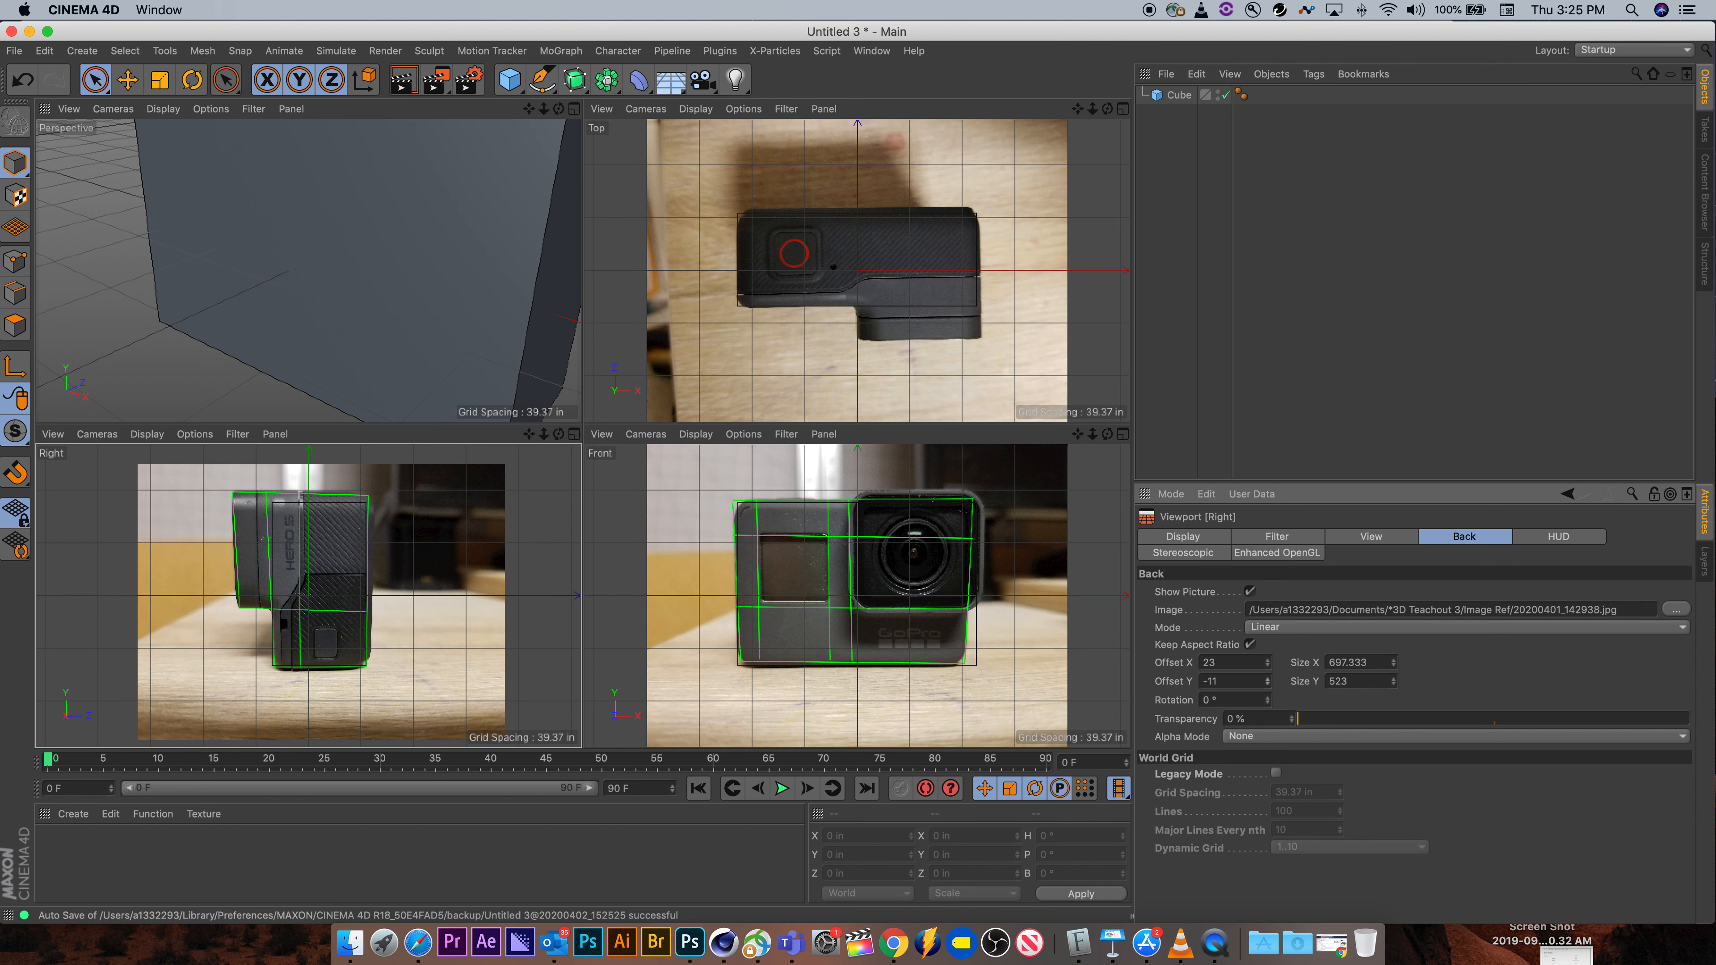
{"action": "left_click", "coordinate": [1269, 685]}
{"action": "left_click", "coordinate": [1268, 685]}
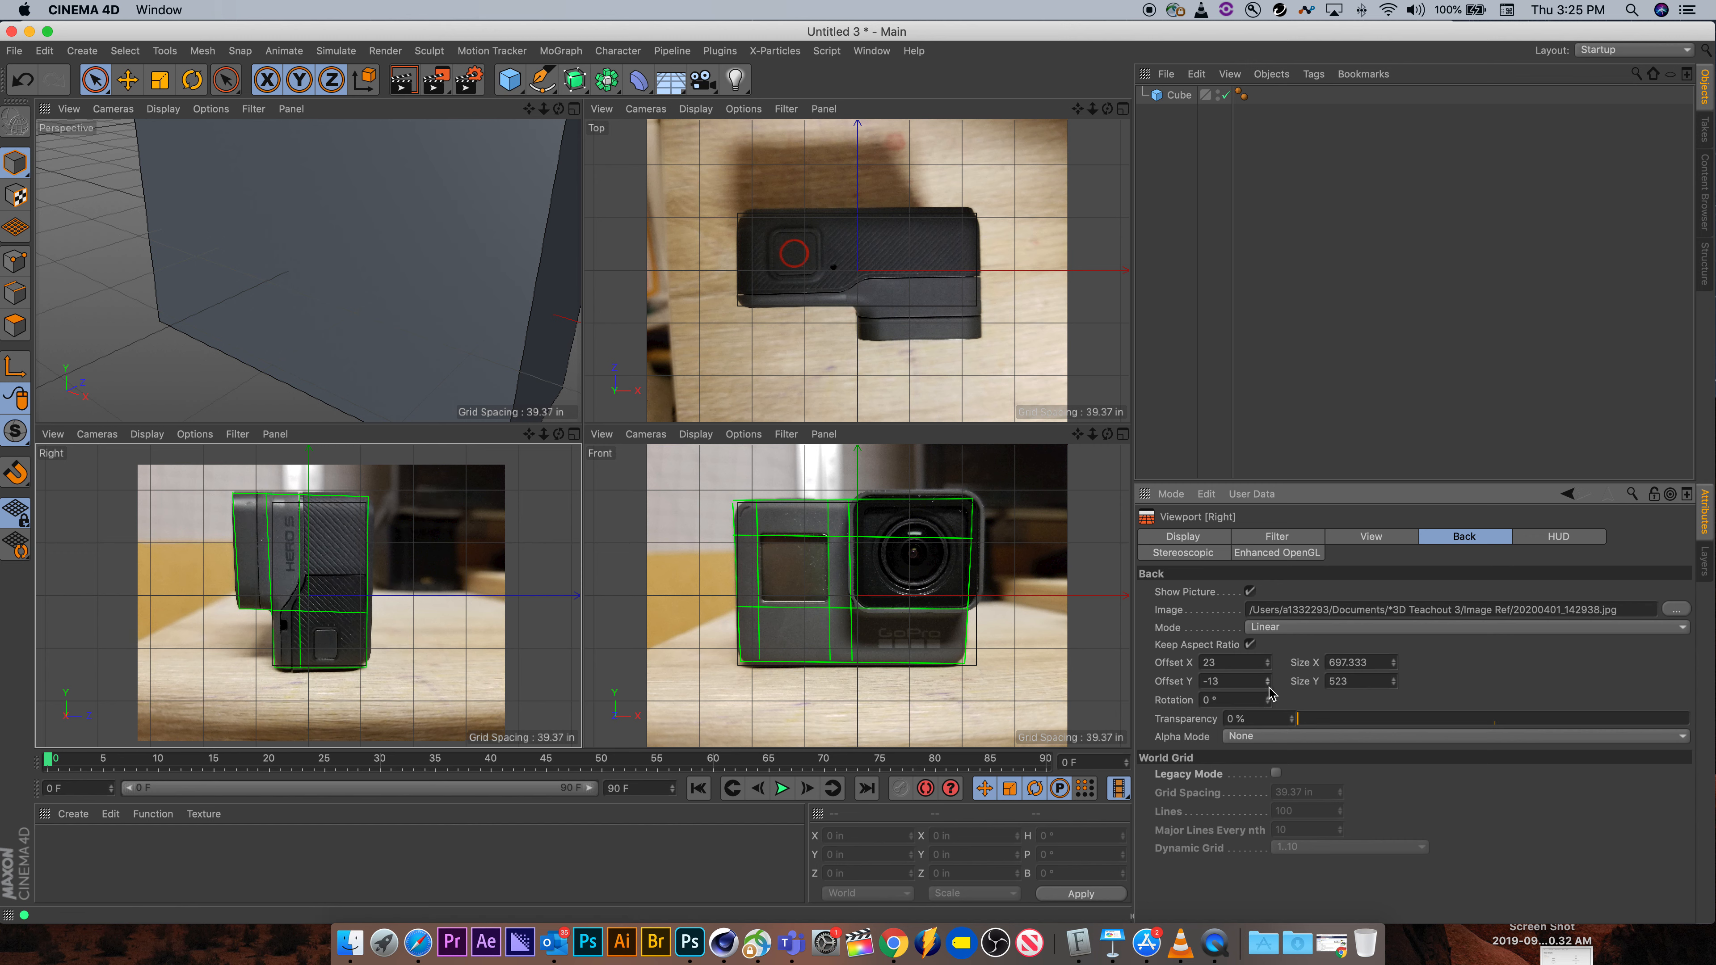
{"action": "left_click", "coordinate": [1393, 684]}
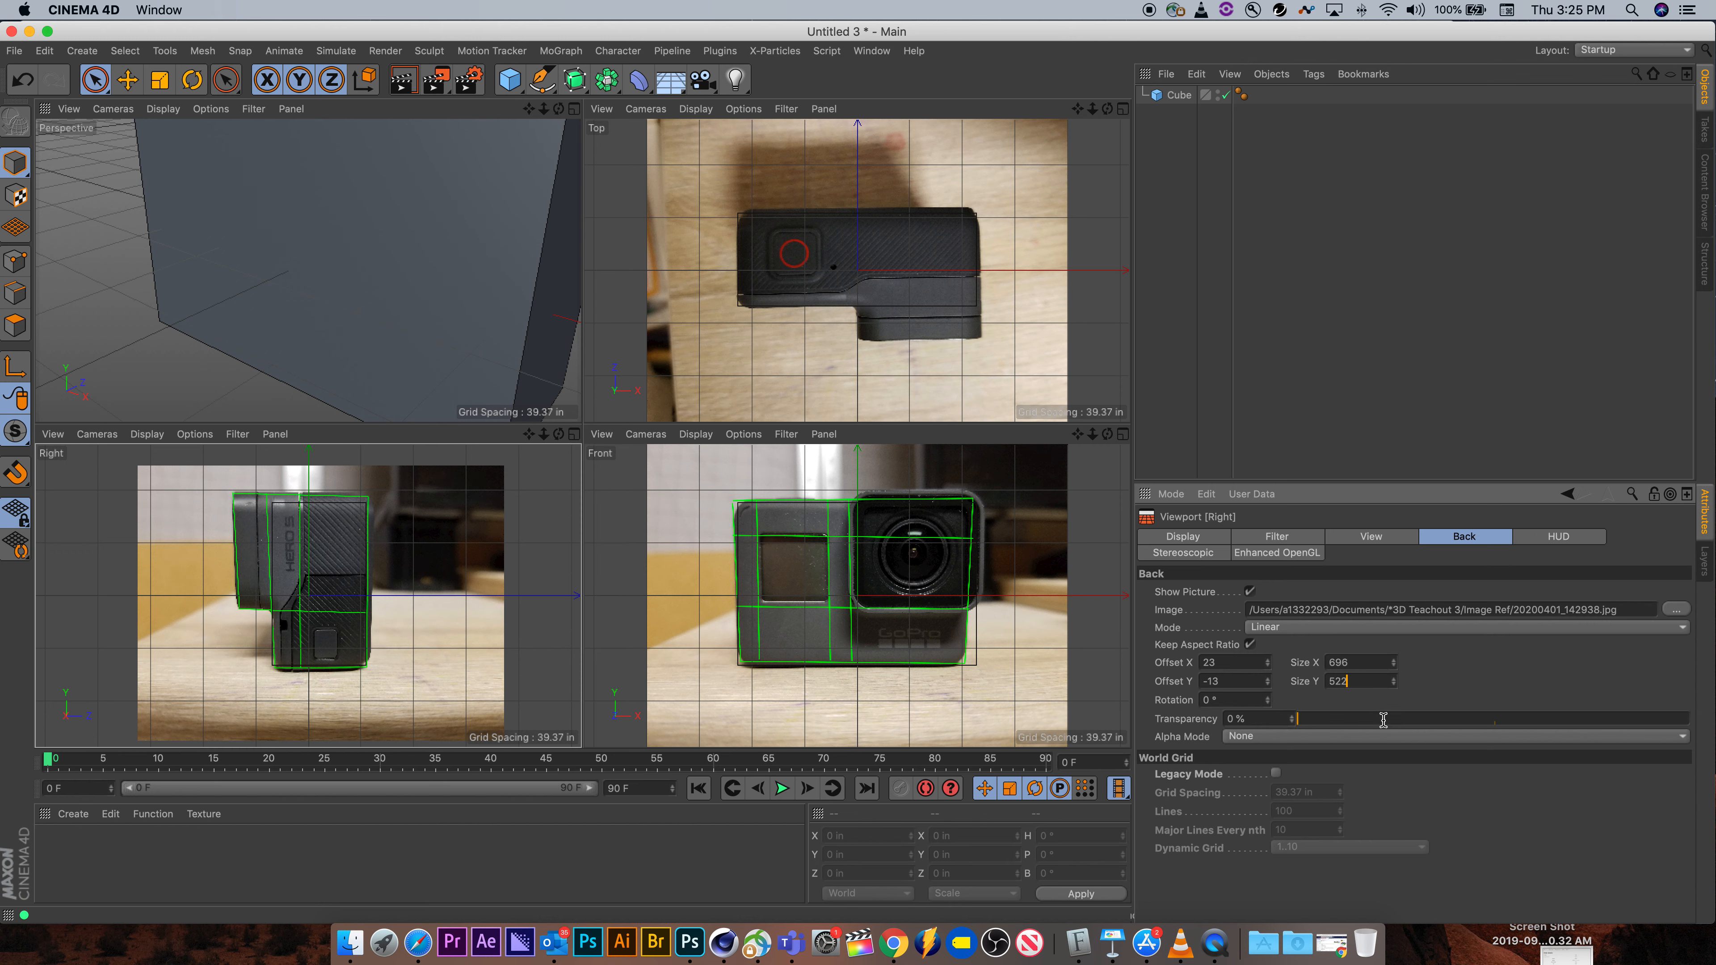
{"action": "left_click_drag", "start_coordinate": [1393, 684], "coordinate": [1397, 688]}
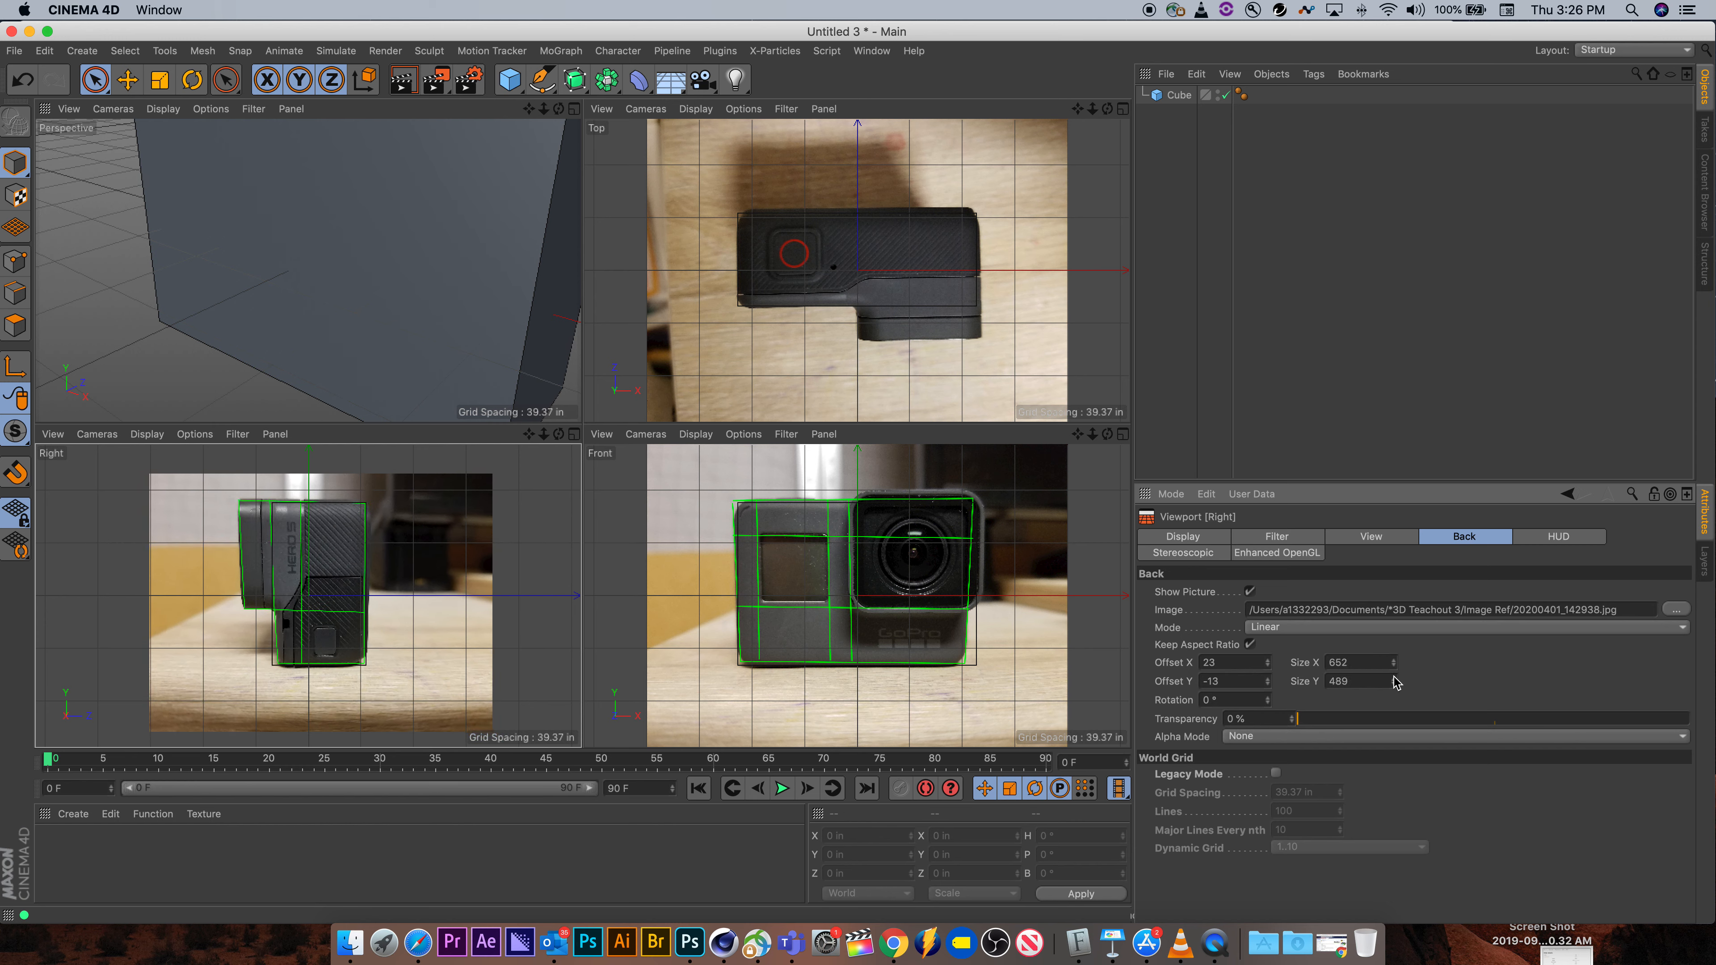
{"action": "left_click", "coordinate": [1179, 95]}
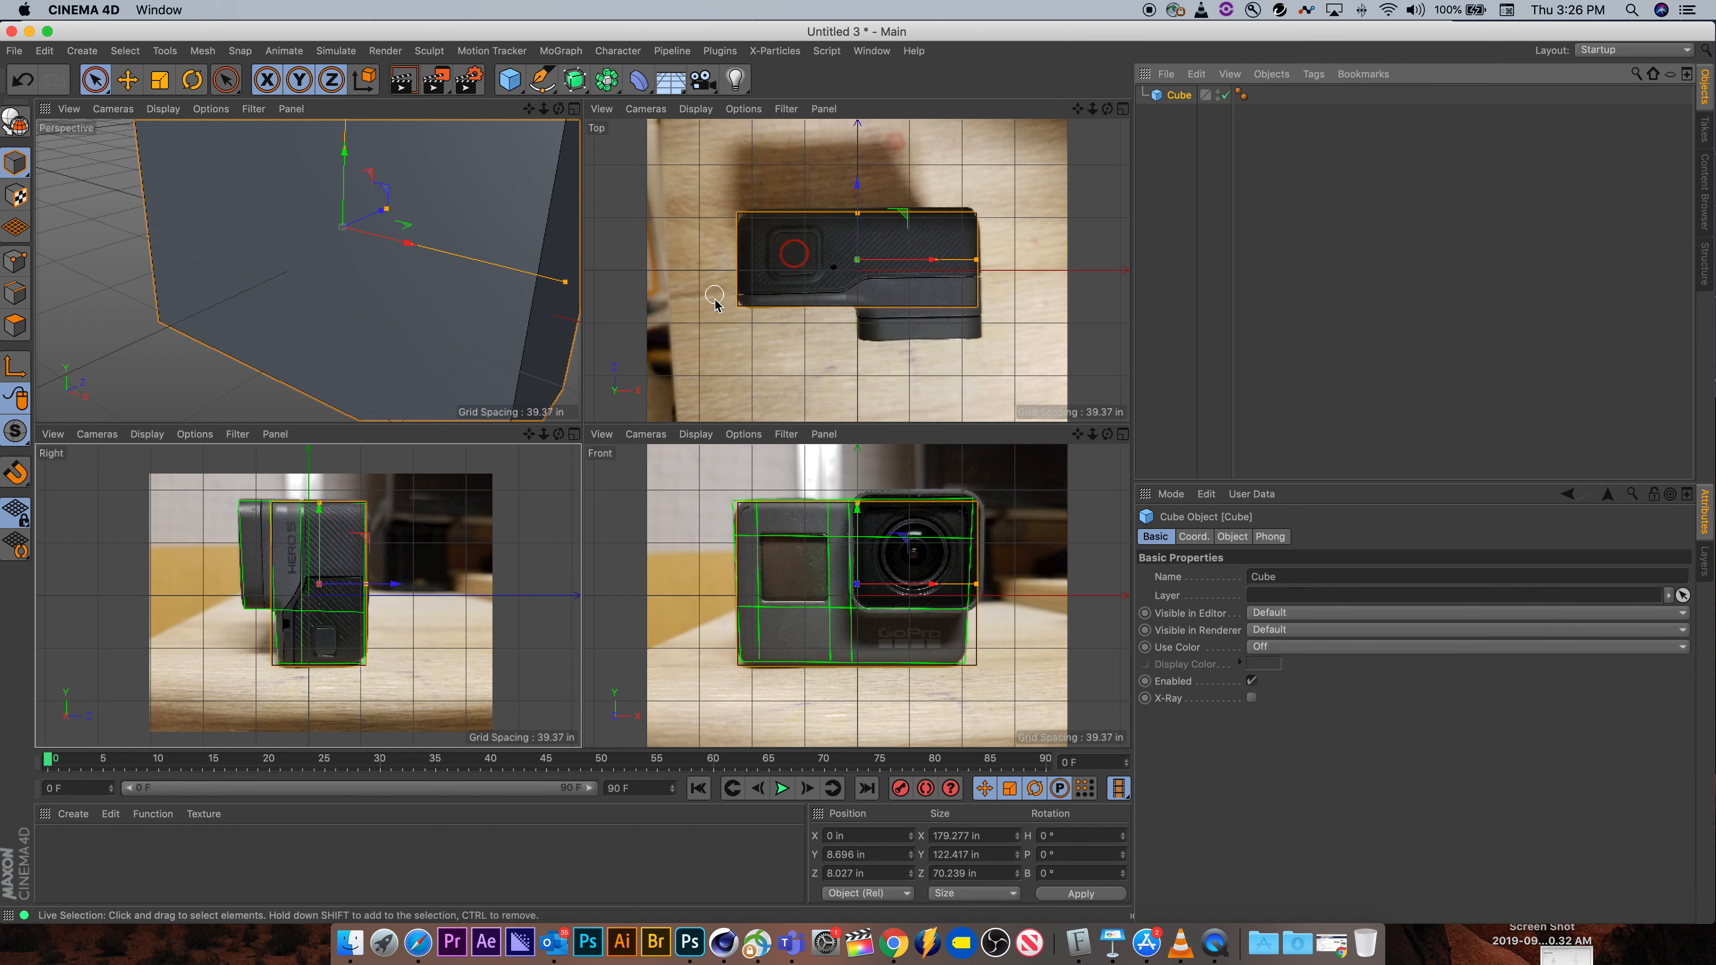